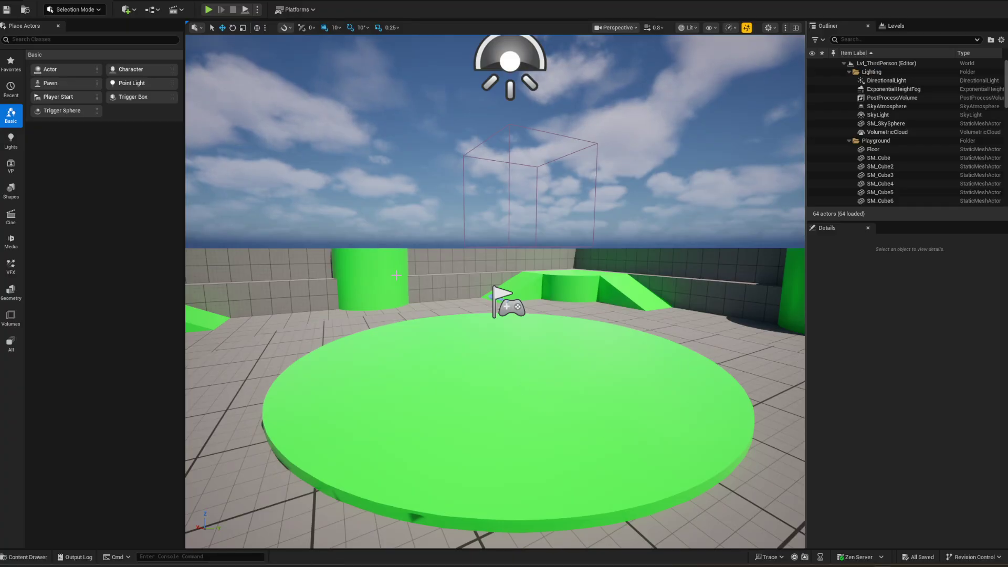
right_drag(532, 339, 478, 386)
key(s)
key(w)
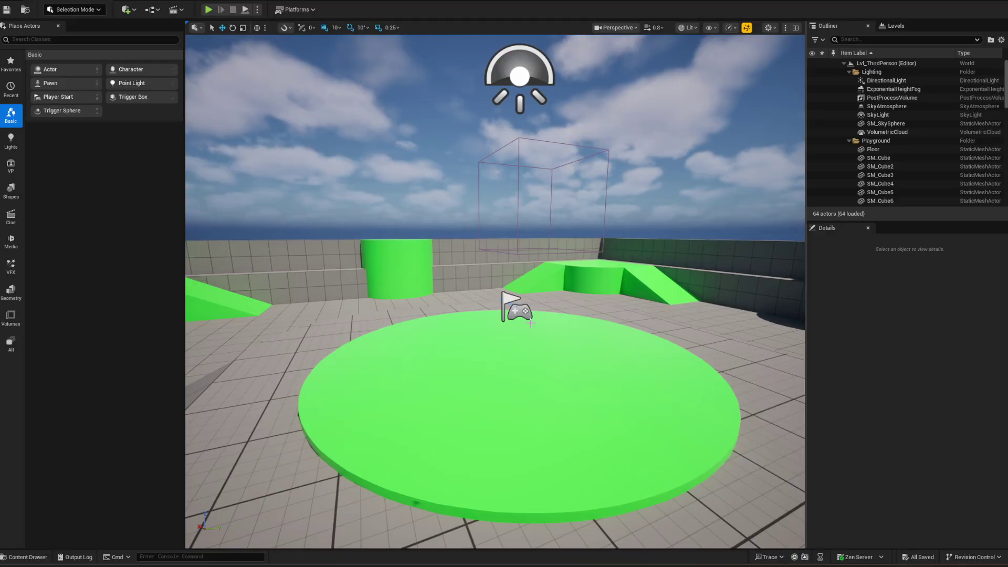
right_drag(534, 324, 541, 321)
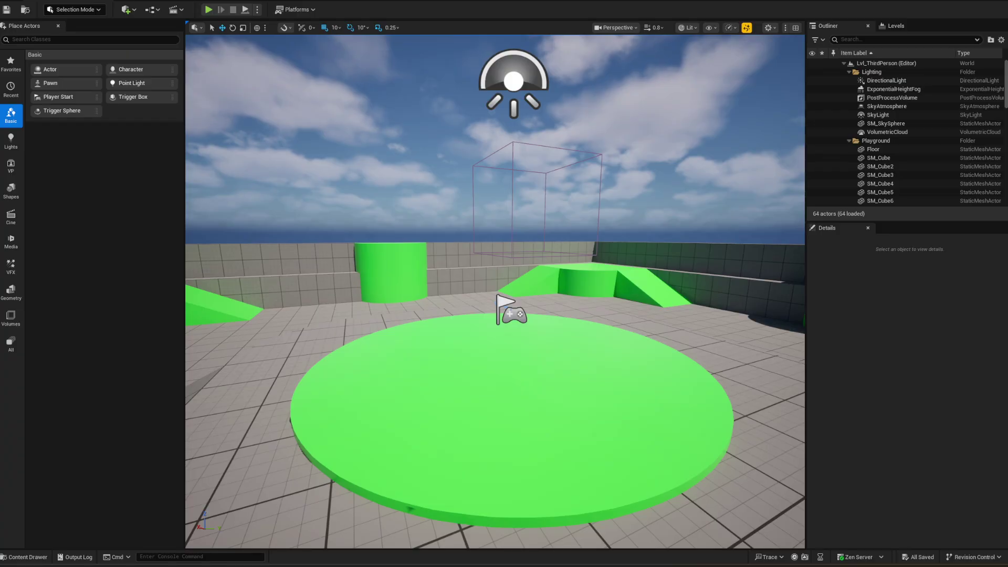
- Bring up the Content Browser and view the asset creation options for the Content folder
drag(573, 134, 592, 80)
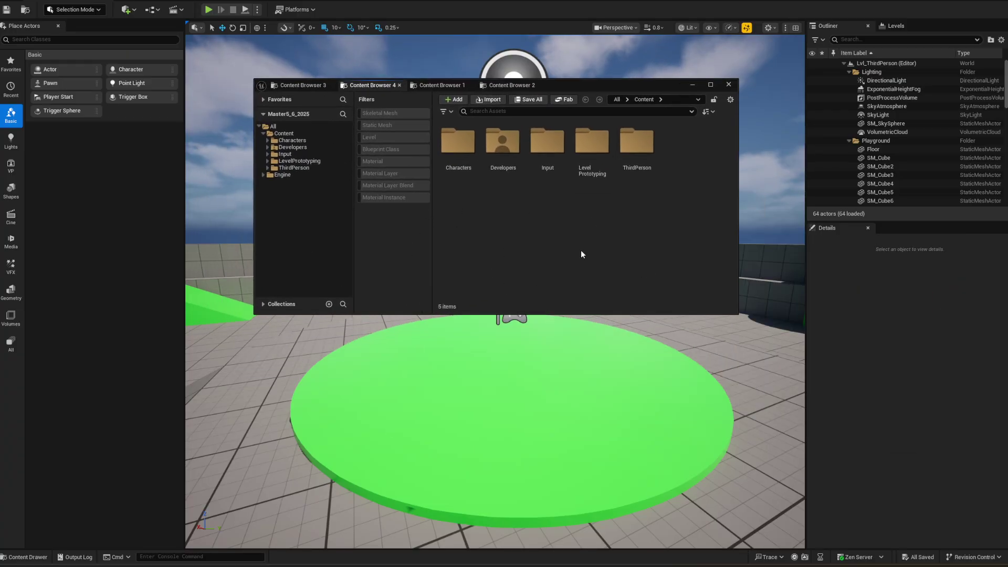
right_click(535, 234)
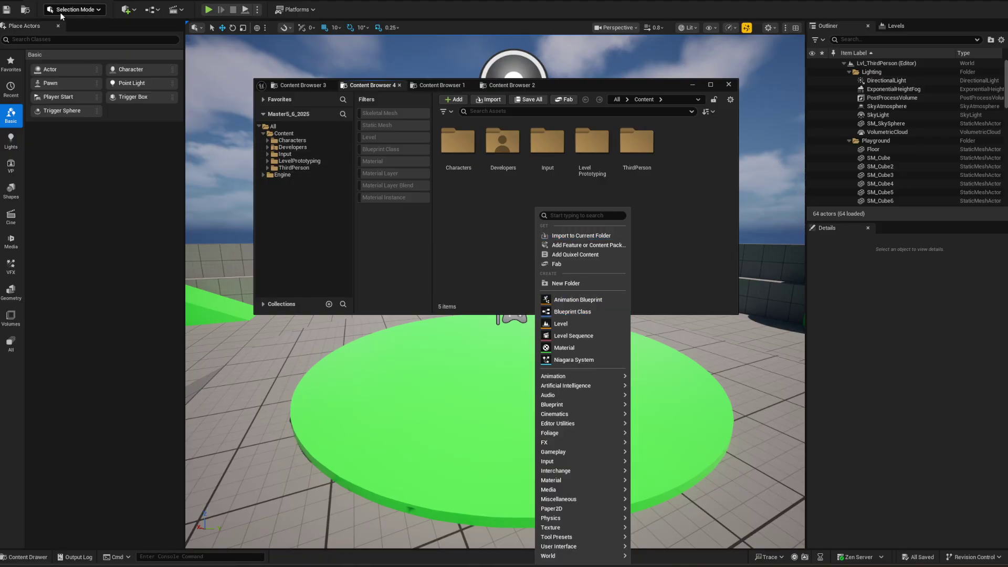
- Open the Plugins window and filter the plugin list by "metahum"
click(48, 1)
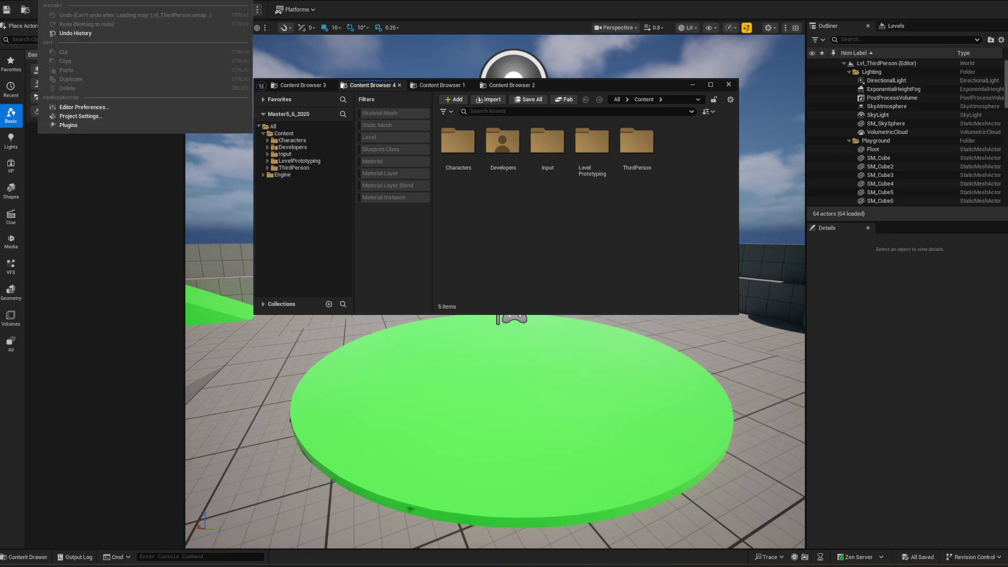
click(72, 129)
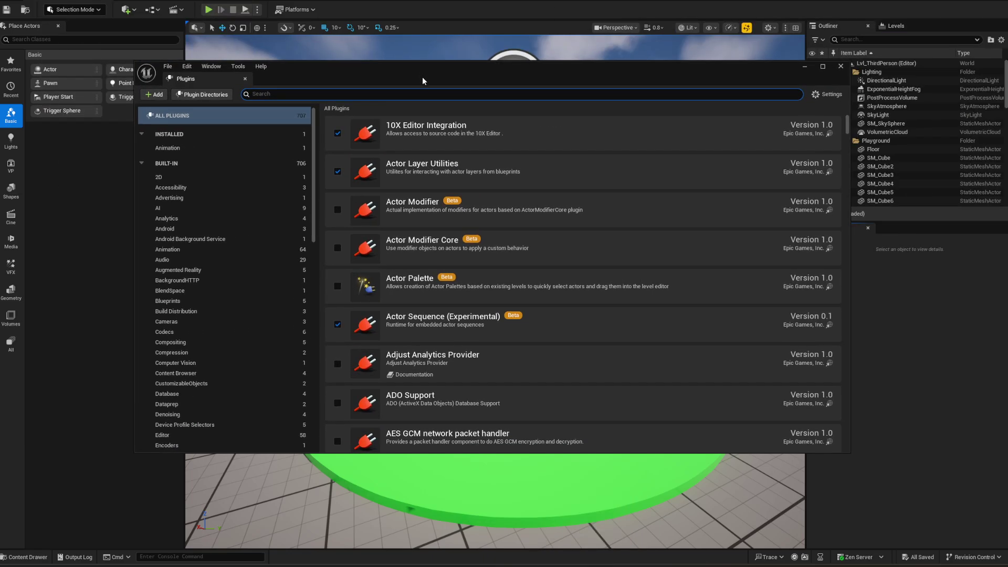
text(meta)
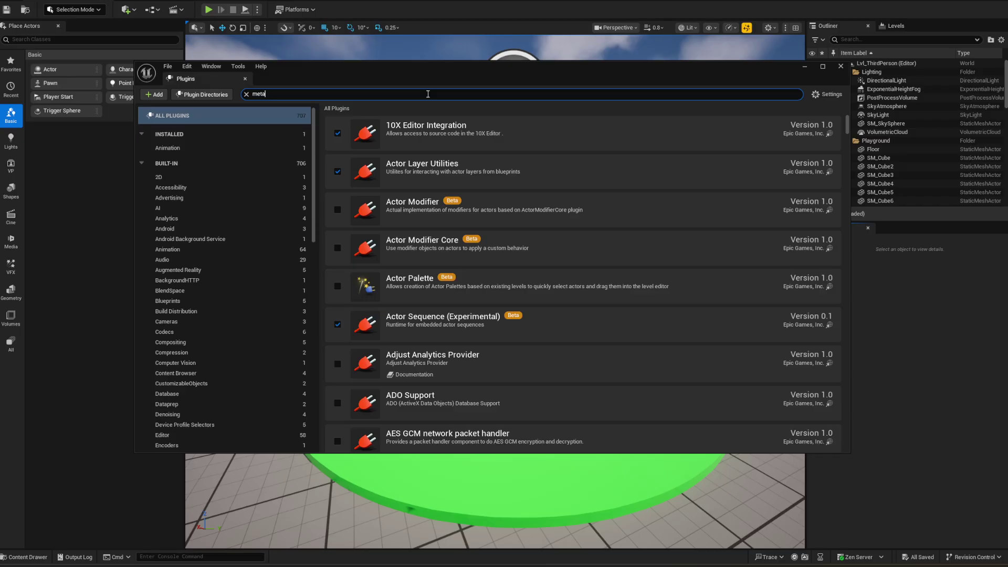
text(hum)
- Enable the MetaHuman Animator, MetaHuman Animator Calibration Processing and MetaHuman Core Tech plugins
click(338, 134)
click(338, 172)
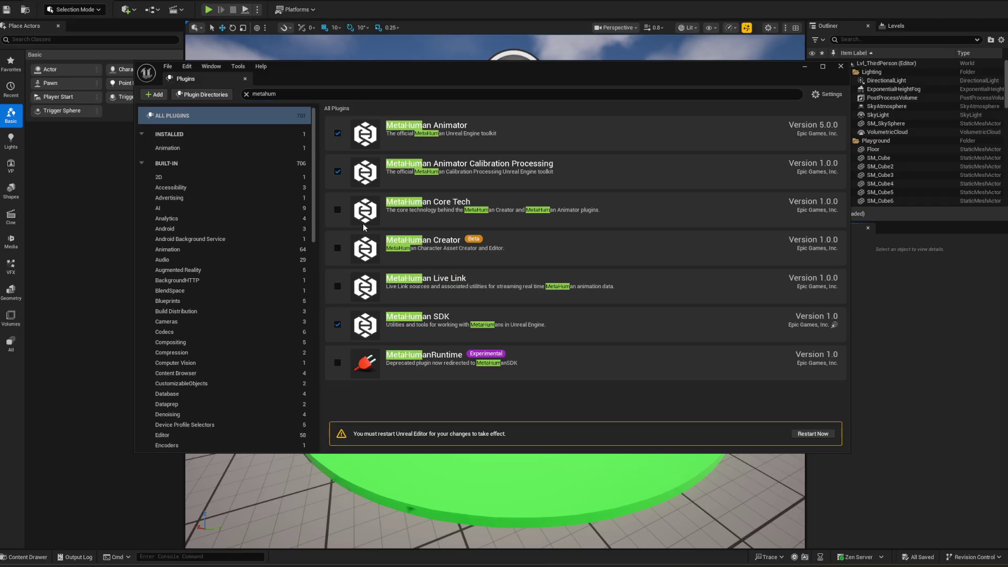
click(338, 248)
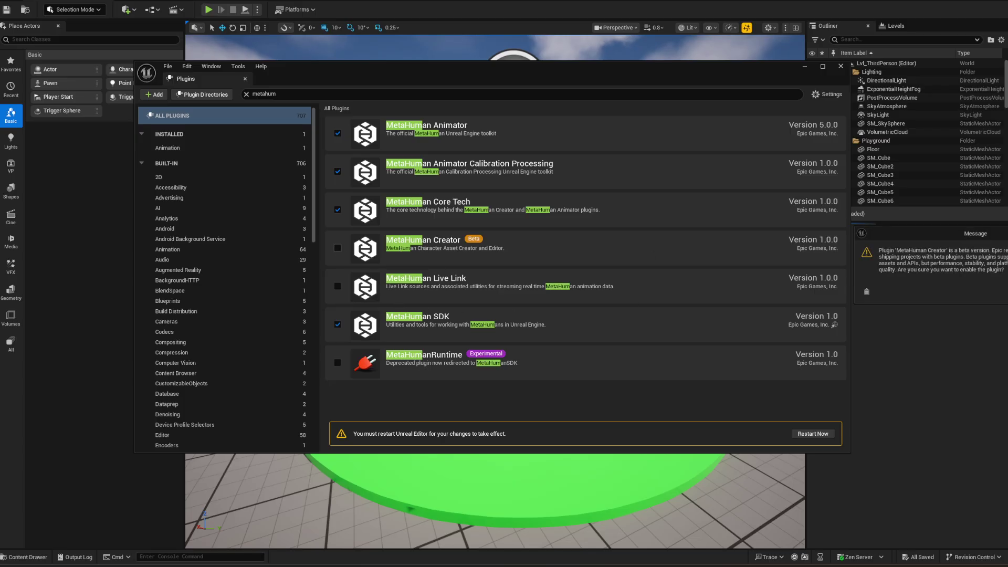
key(Return)
click(338, 250)
key(Escape)
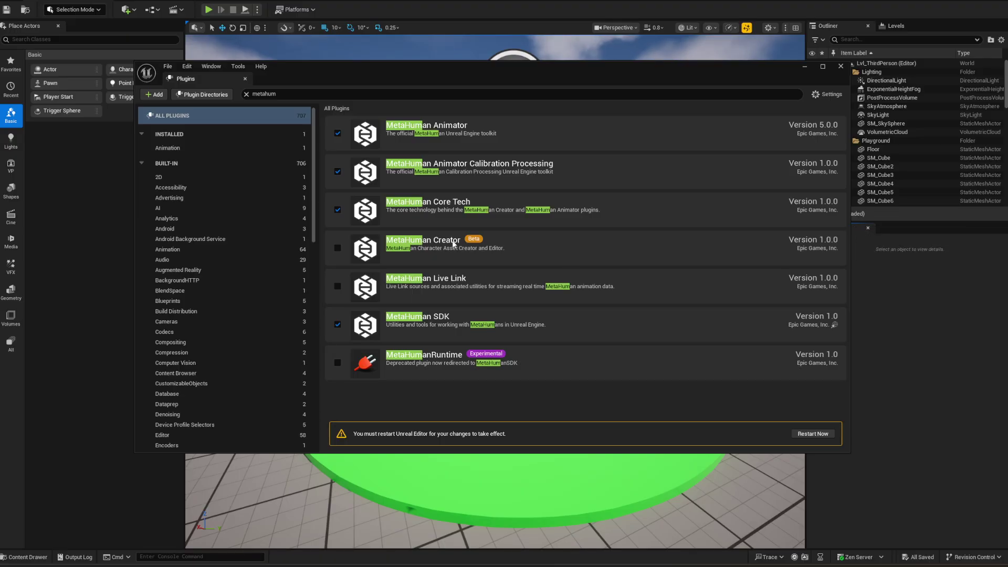
- Enable the MetaHuman Live Link, MetaHuman Creator and MetaHumanRuntime plugins, accepting the beta and experimental warnings, and restart the editor
click(338, 286)
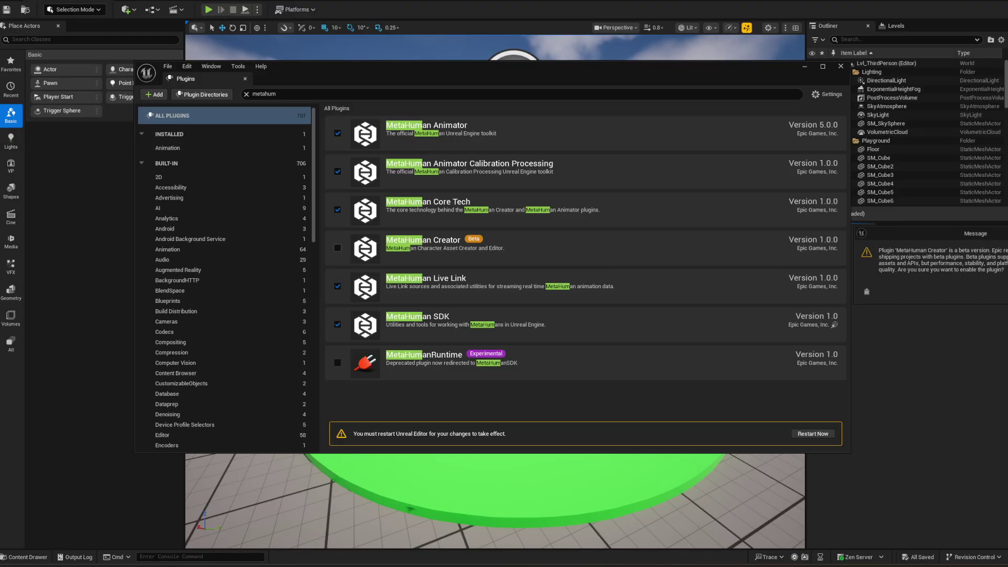
key(Return)
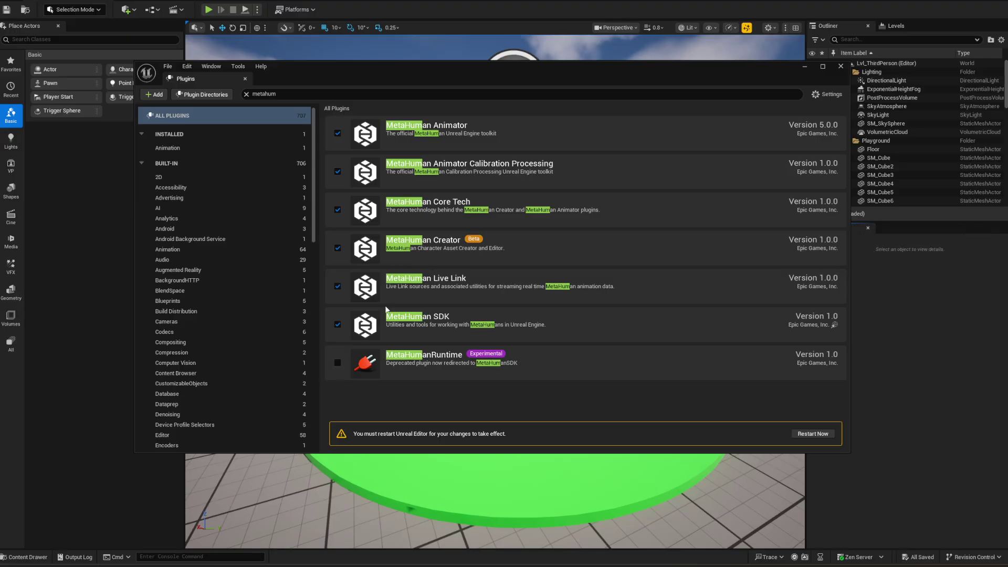
click(337, 363)
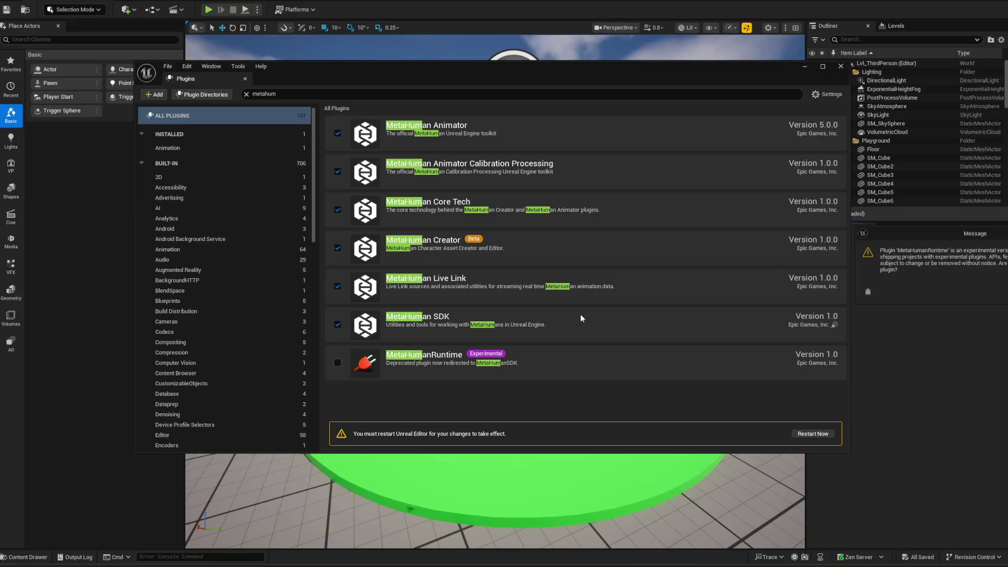
key(Return)
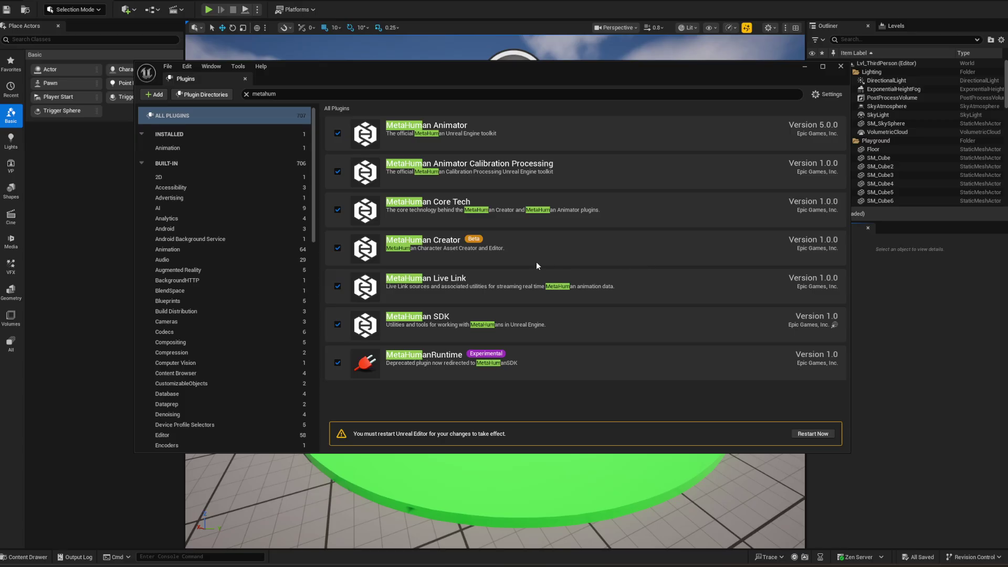
click(819, 433)
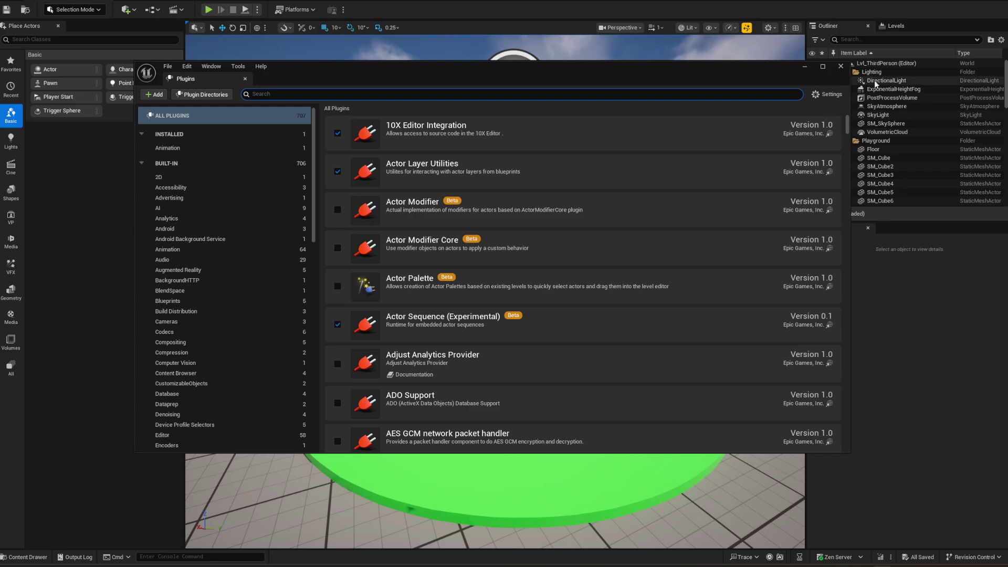
click(841, 67)
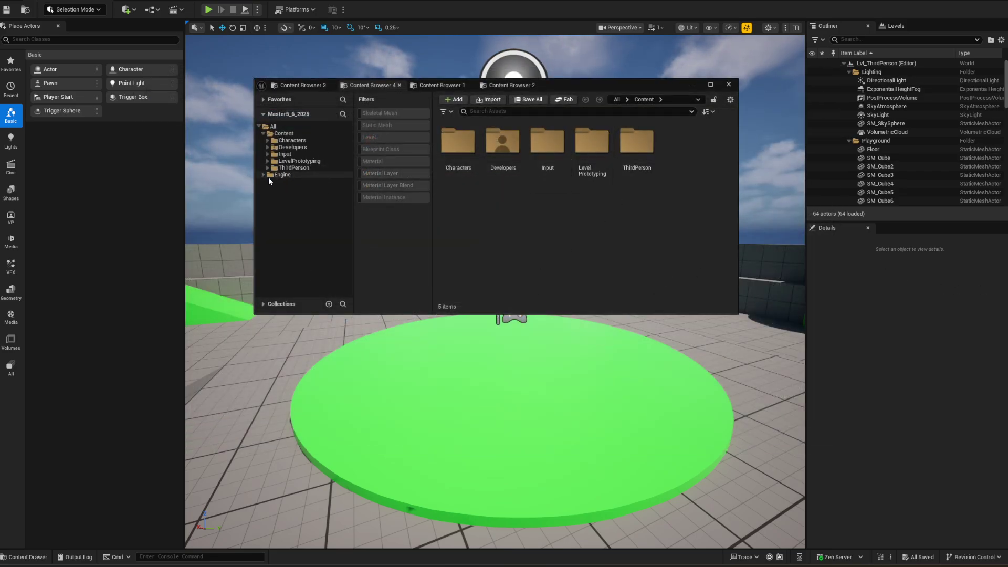
click(292, 141)
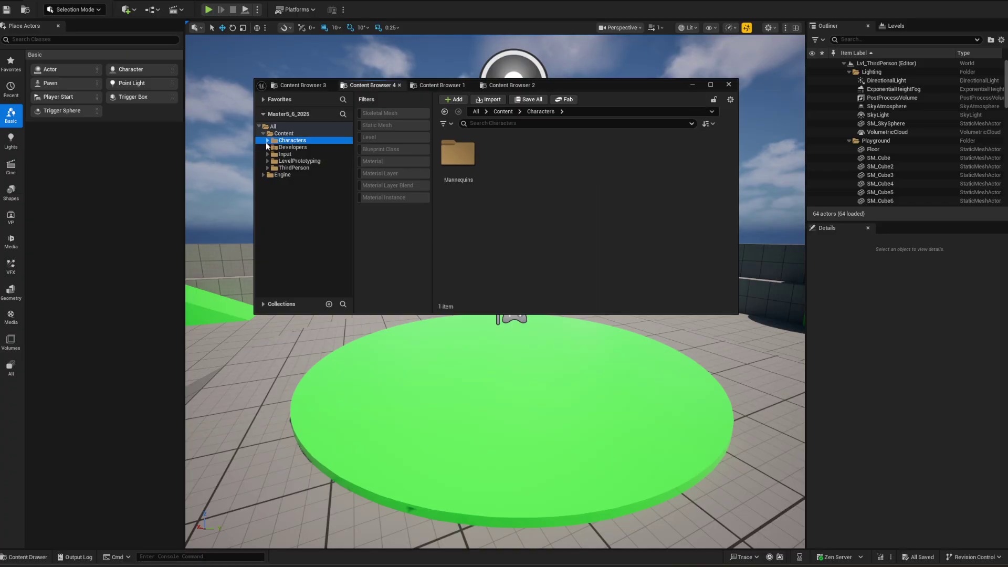
click(268, 142)
click(267, 142)
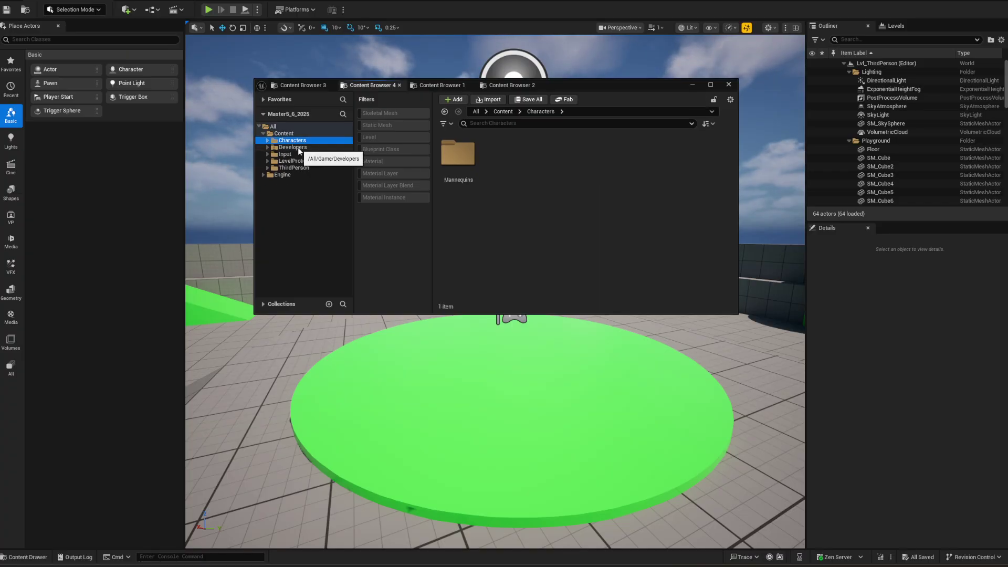
- Create a new folder named Metahumans inside the Content folder
click(286, 134)
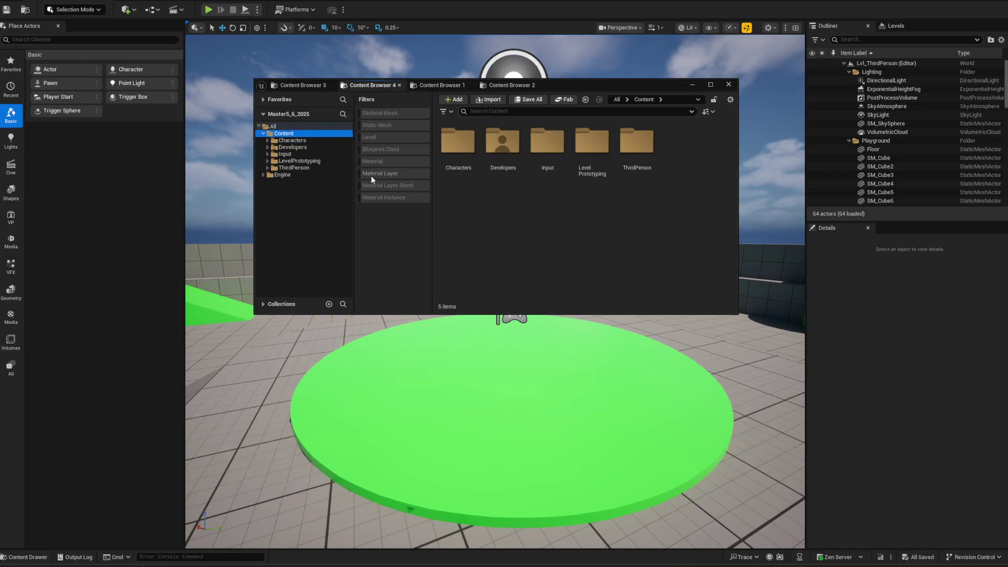
right_click(534, 224)
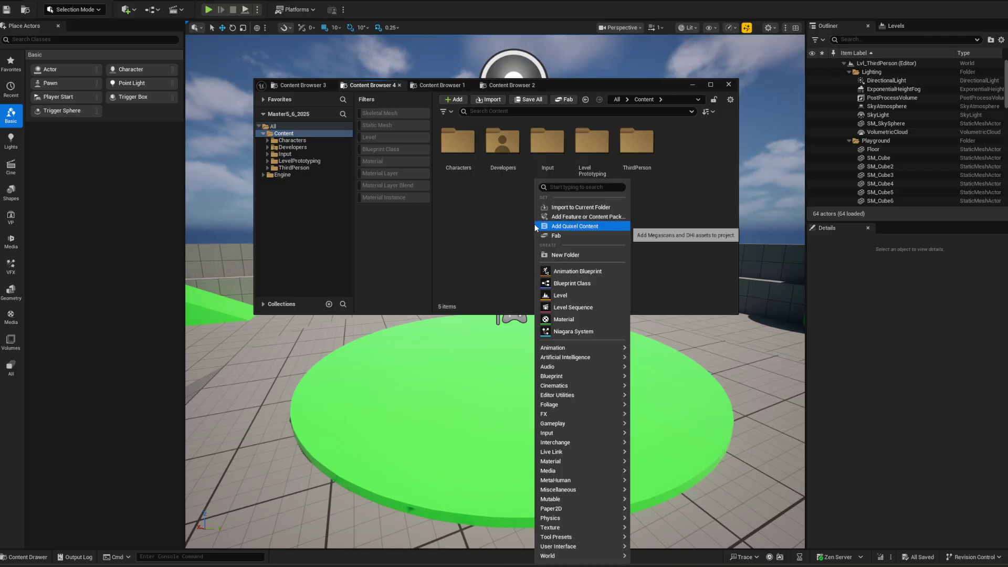
click(563, 255)
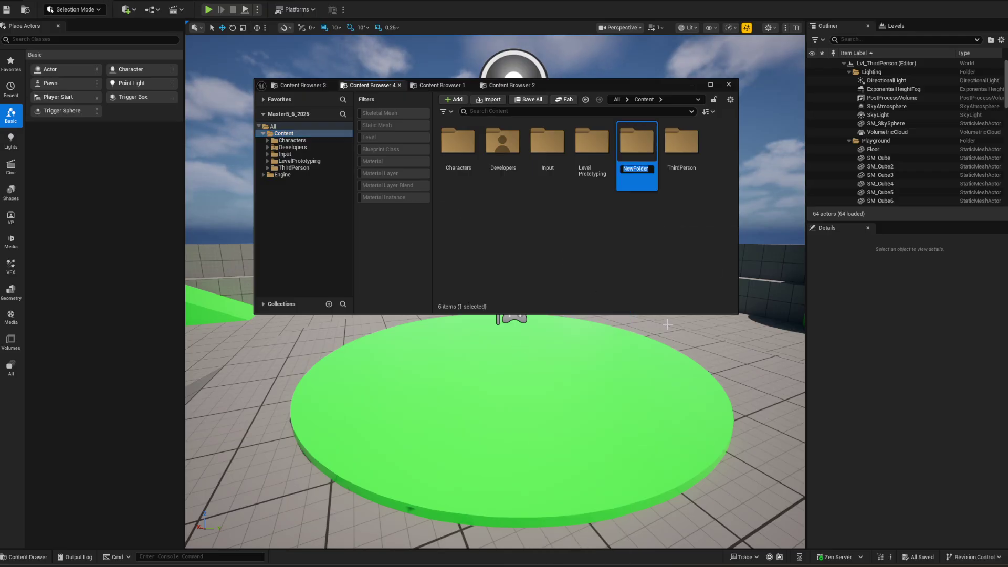
text(Metahu)
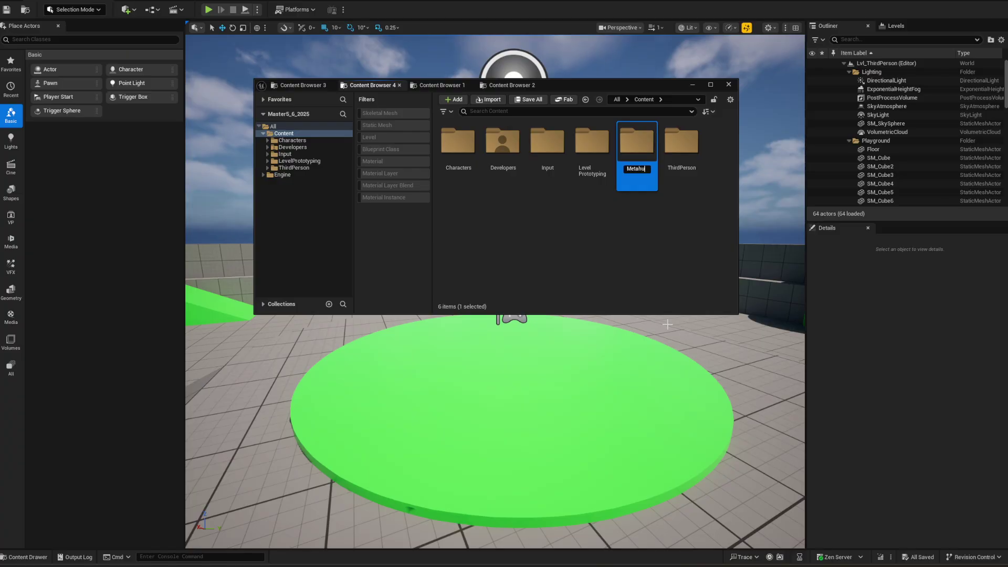
text(mans)
key(Return)
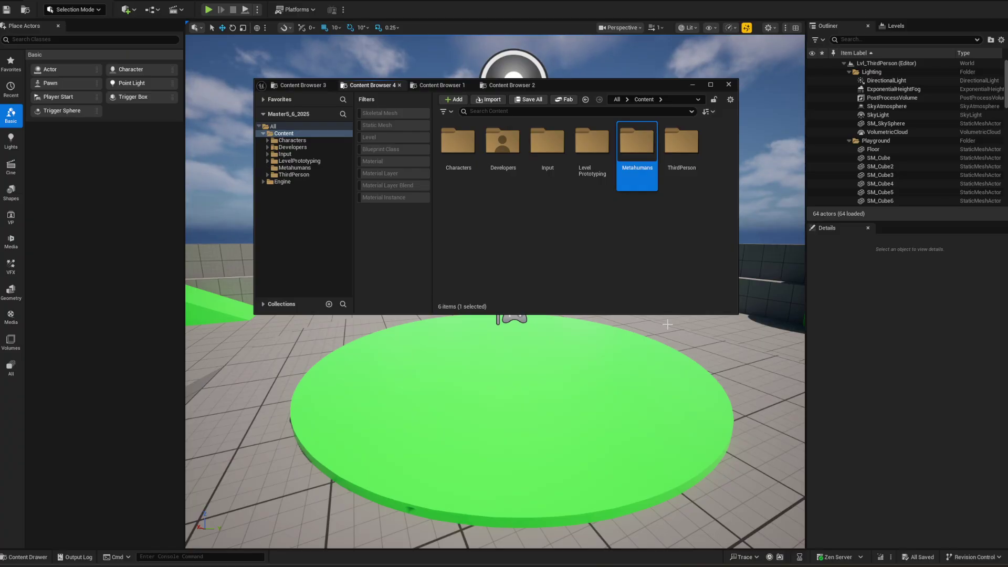
- Create a MetaHuman Character asset named MH_Bob in the Metahumans folder and open it for editing
double_click(637, 142)
right_click(479, 157)
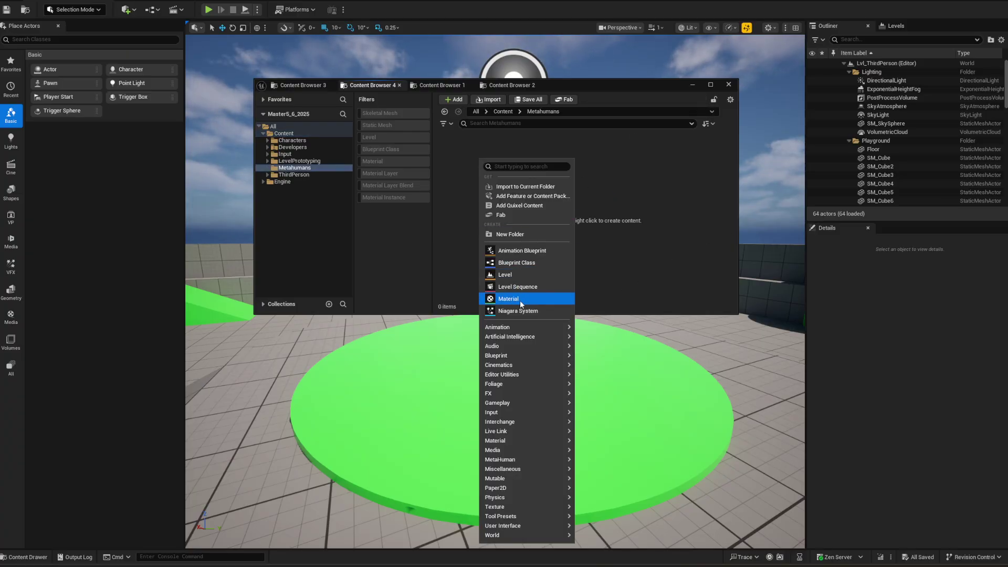
mouse_move(502, 461)
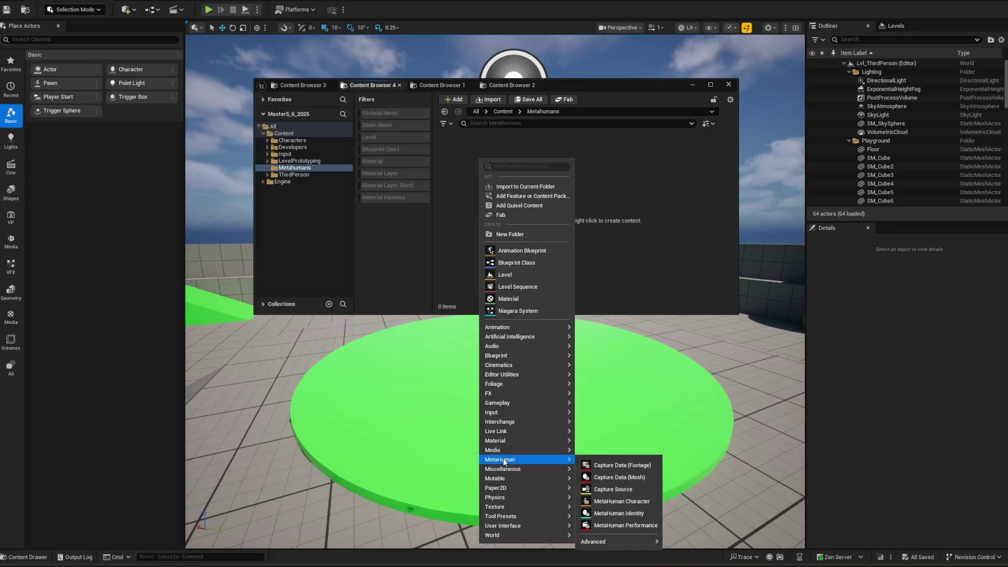
click(610, 502)
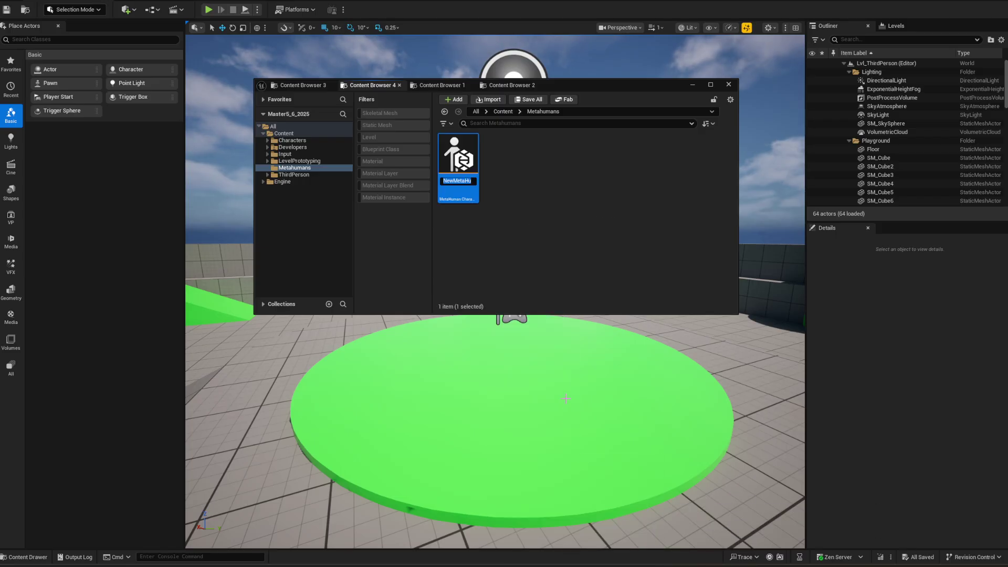
text(MH_Bob)
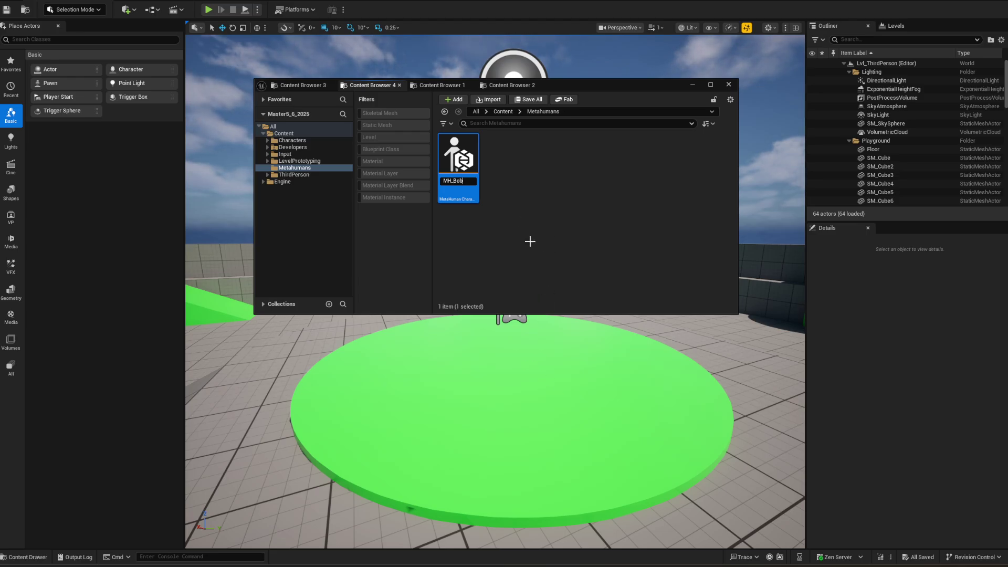
key(Return)
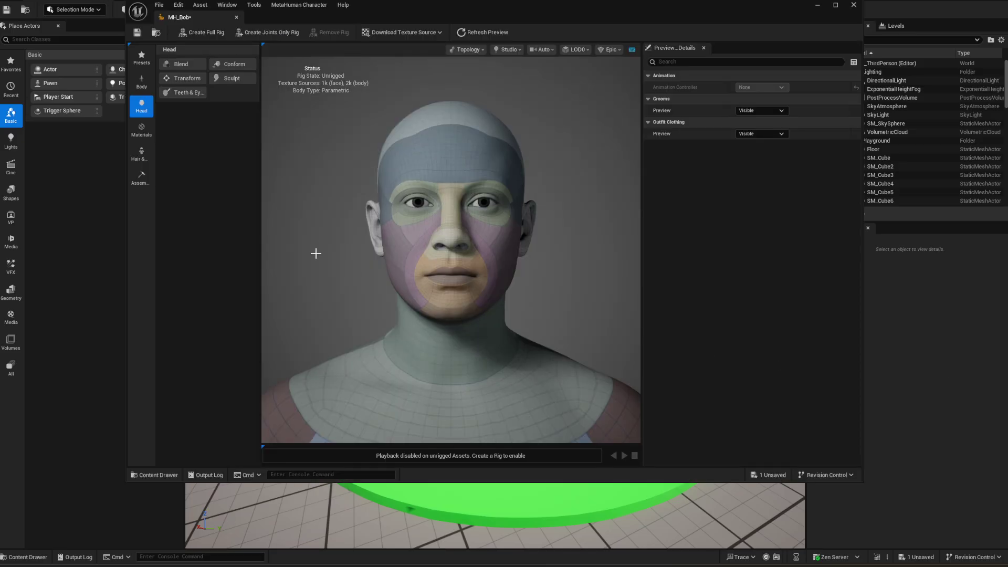
- Apply the Bo preset to the MH_Bob character, check its look, and select the Bruce preset
drag(325, 274, 398, 275)
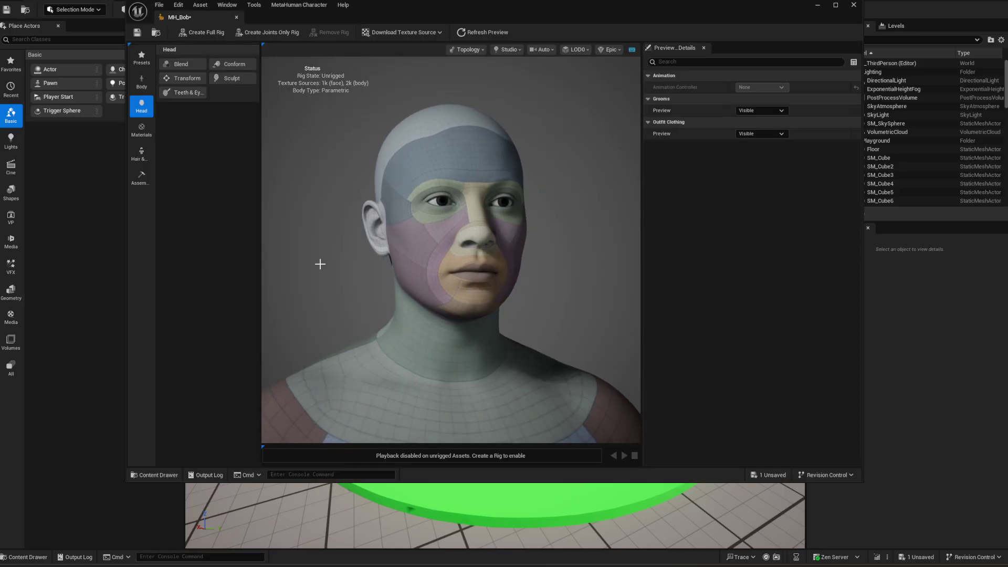
click(142, 56)
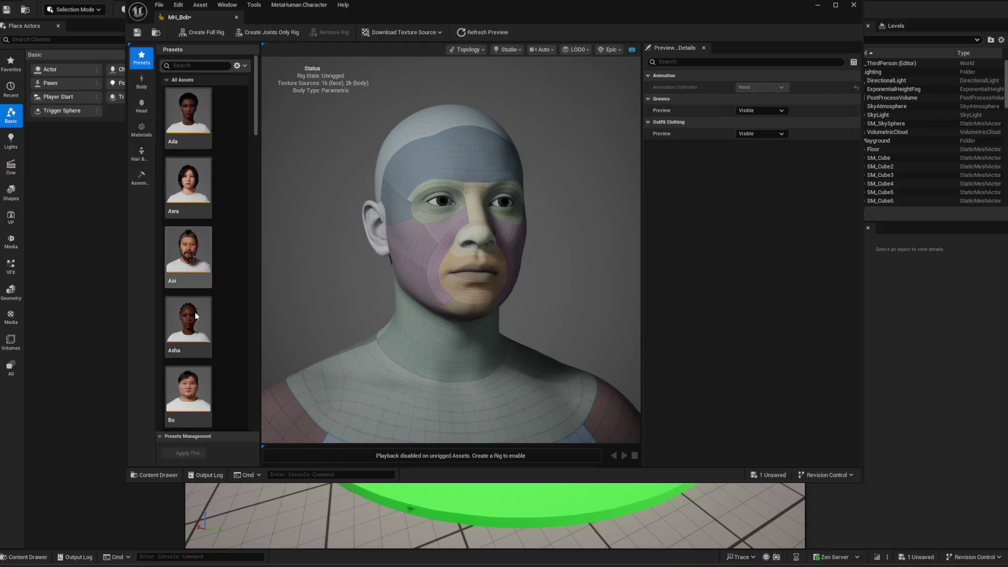
scroll(194, 315, down, 3)
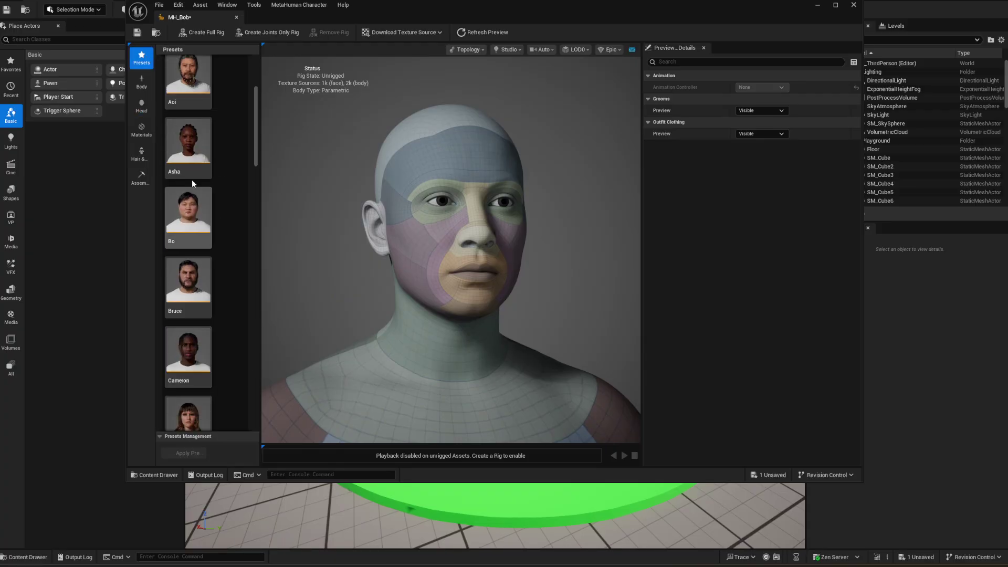
double_click(190, 219)
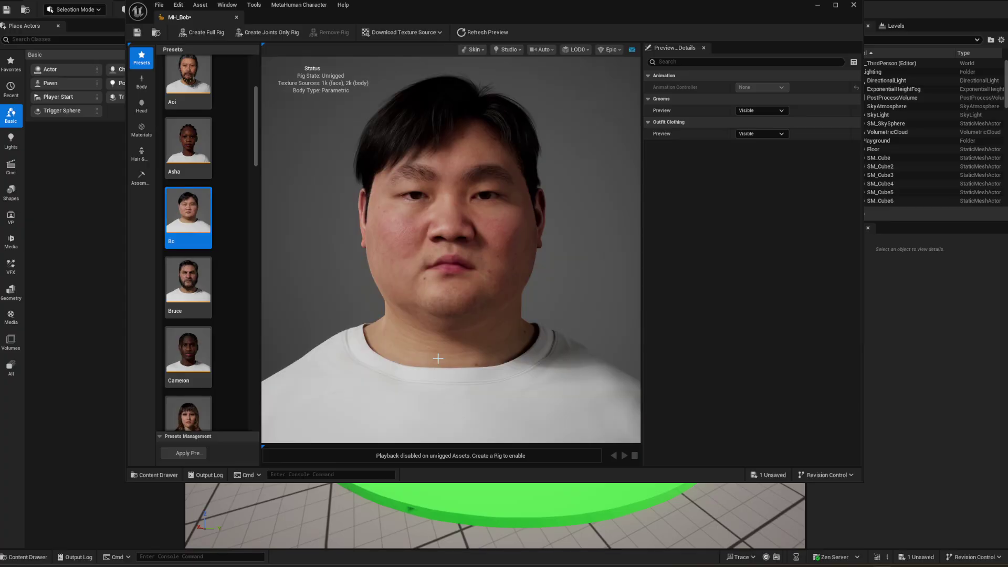
scroll(423, 313, up, 10)
scroll(424, 319, down, 10)
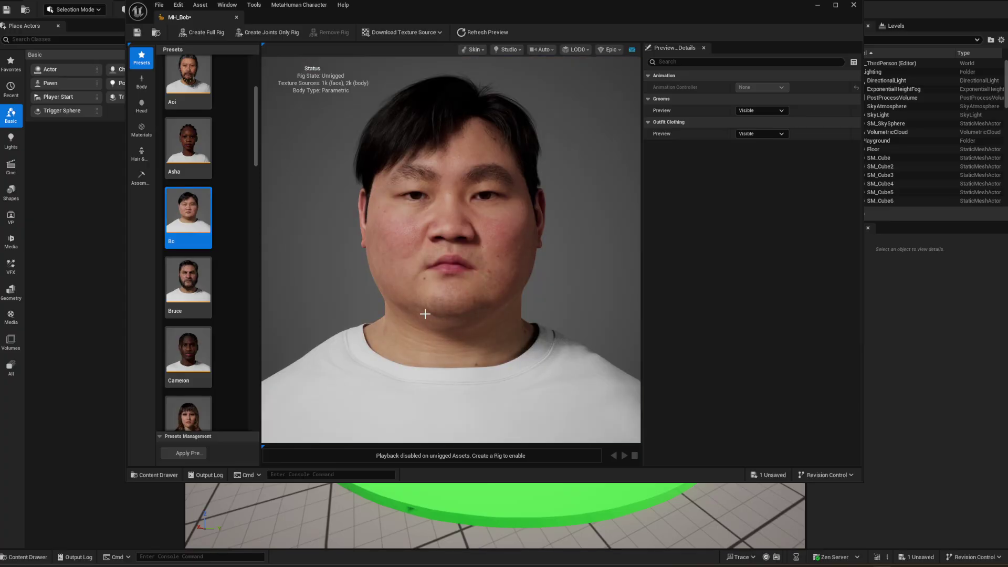
drag(424, 319, 347, 360)
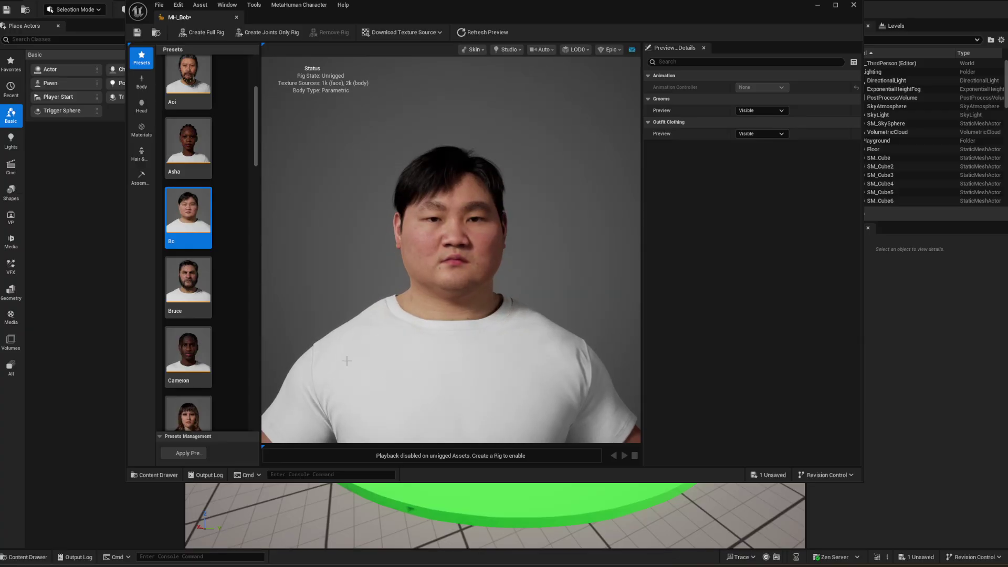
click(188, 283)
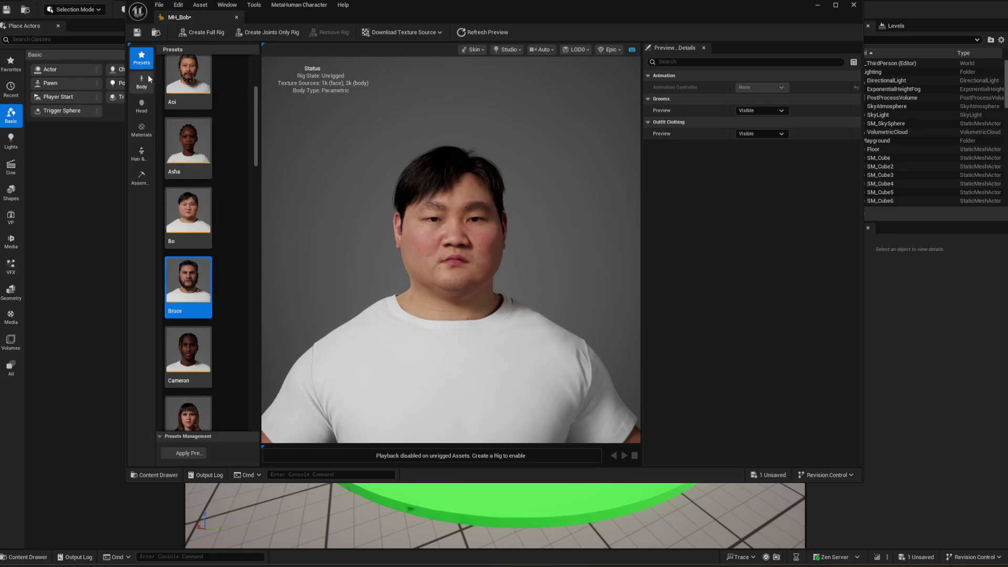
- Apply the Bruce preset to the MH_Bob character, check the face, and select the Cameron preset
click(187, 452)
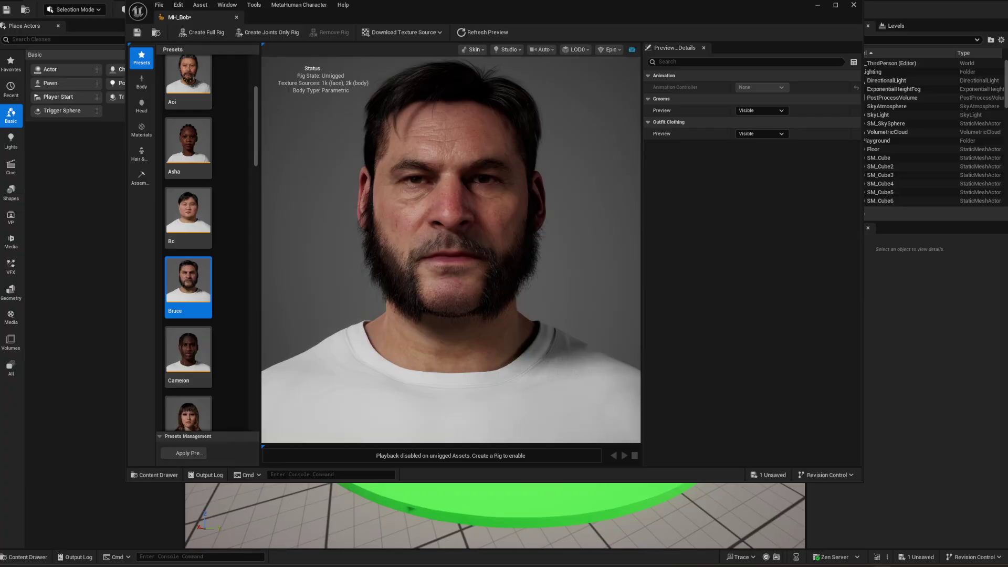
drag(534, 290, 410, 308)
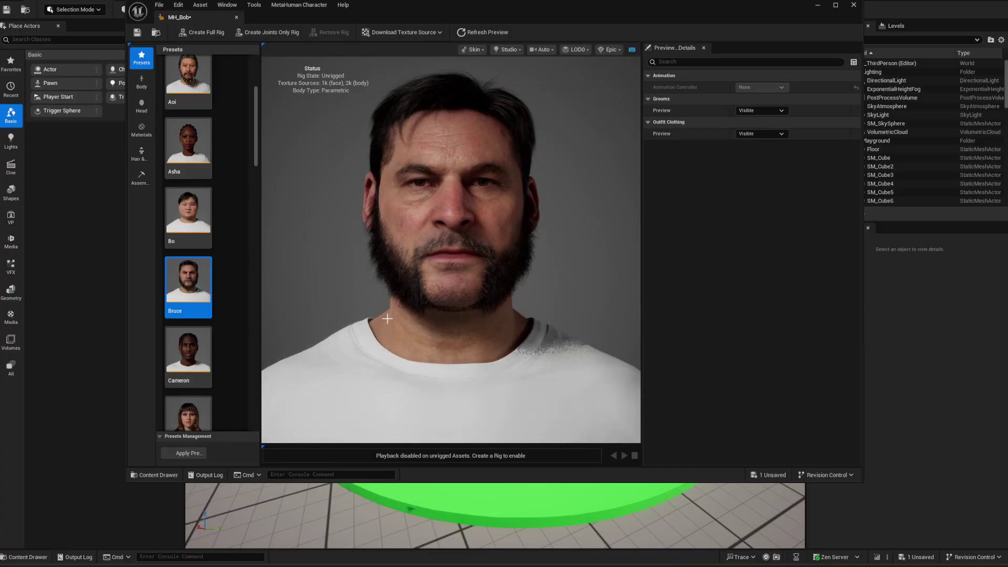
click(198, 373)
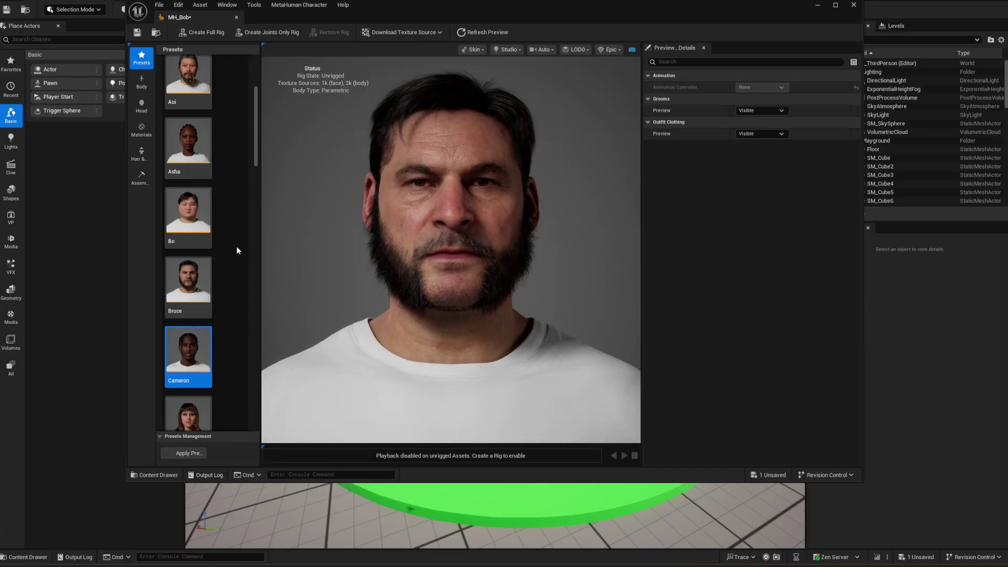
- Fill the three body blend slots with the Aoi, Asha and Bo body presets
click(141, 82)
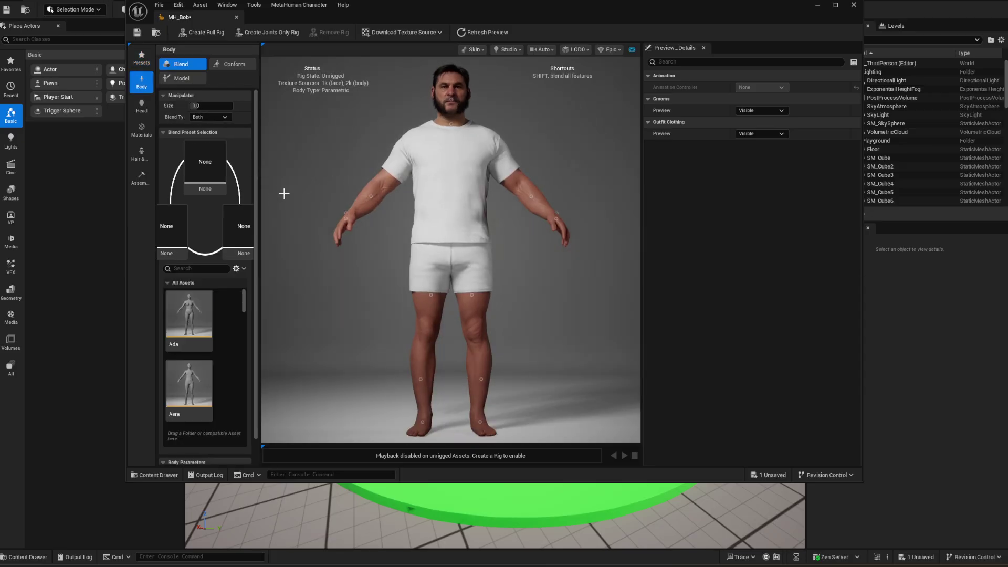
scroll(239, 335, down, 3)
drag(189, 370, 181, 225)
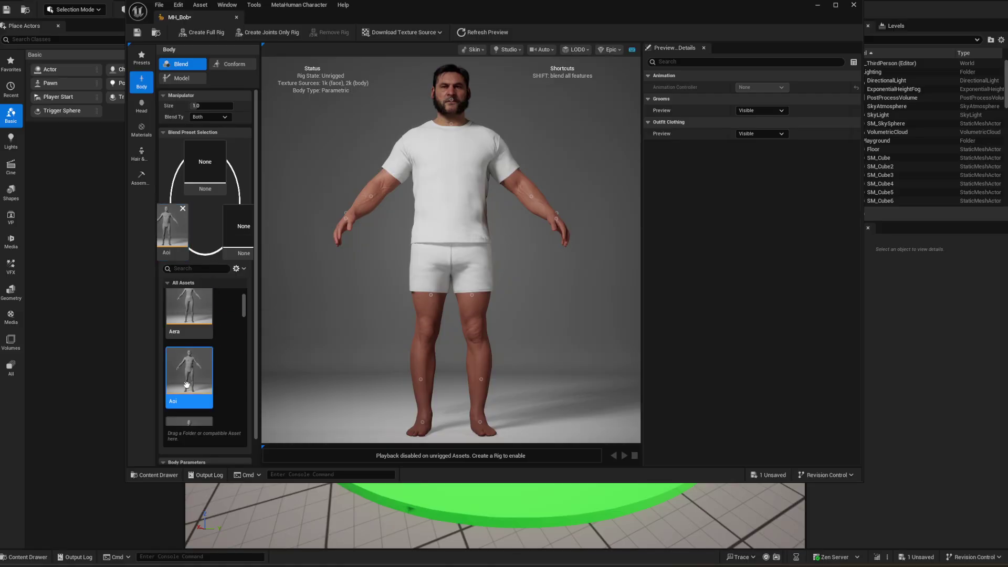
scroll(189, 378, down, 1)
drag(189, 386, 239, 231)
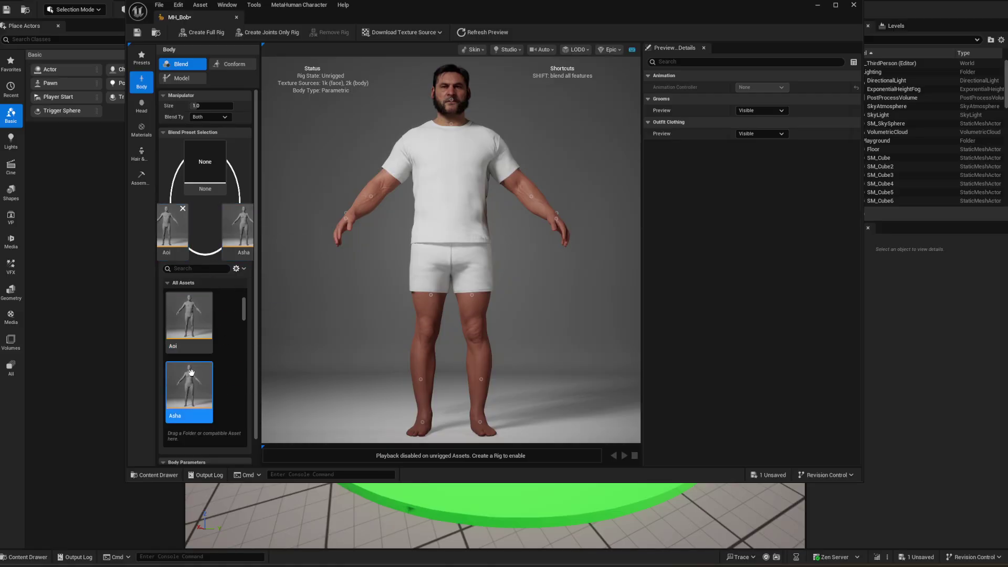
scroll(185, 394, down, 1)
drag(189, 368, 216, 162)
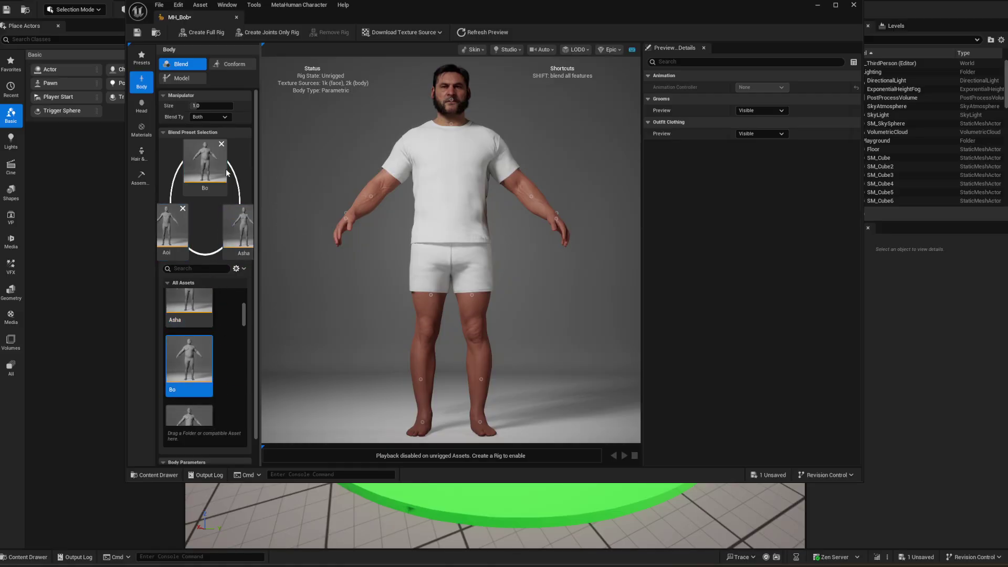
- Blend the character's forearm and upper leg shapes slightly toward the chosen body presets
scroll(408, 175, up, 4)
scroll(408, 176, down, 4)
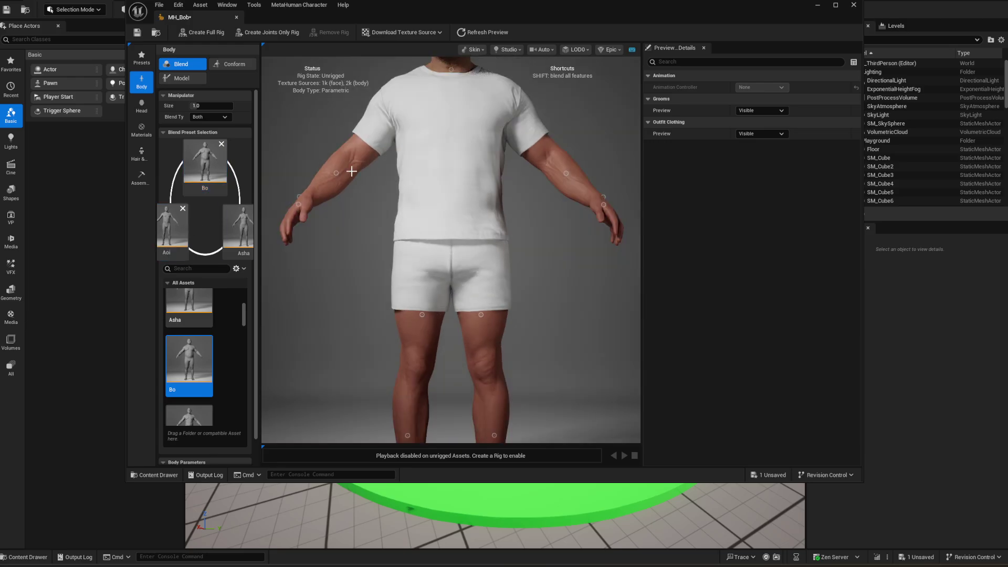
drag(336, 172, 338, 150)
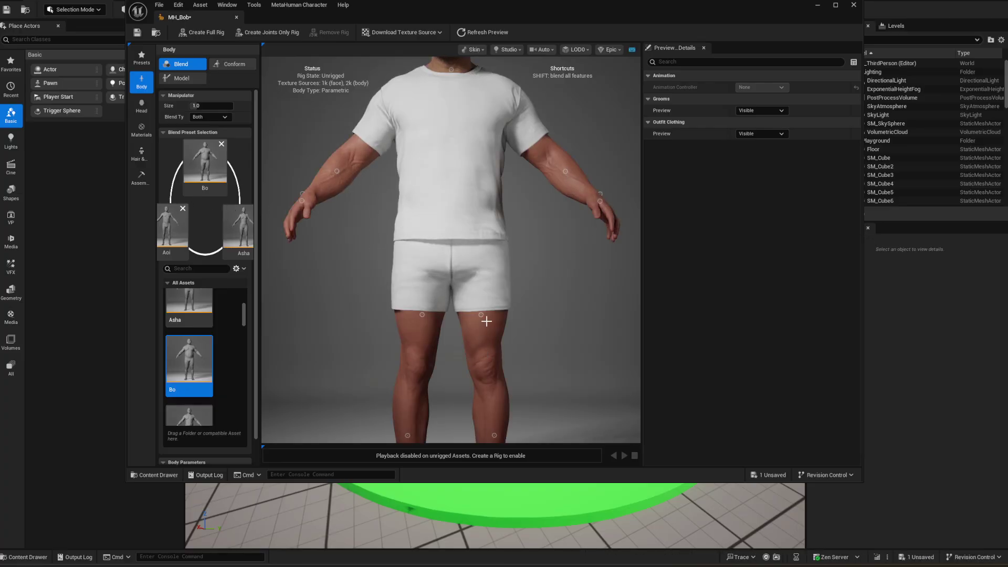
mouse_move(480, 315)
mouse_down()
mouse_move(458, 327)
mouse_move(502, 326)
mouse_move(495, 294)
mouse_move(487, 290)
mouse_move(465, 329)
mouse_move(479, 316)
mouse_up()
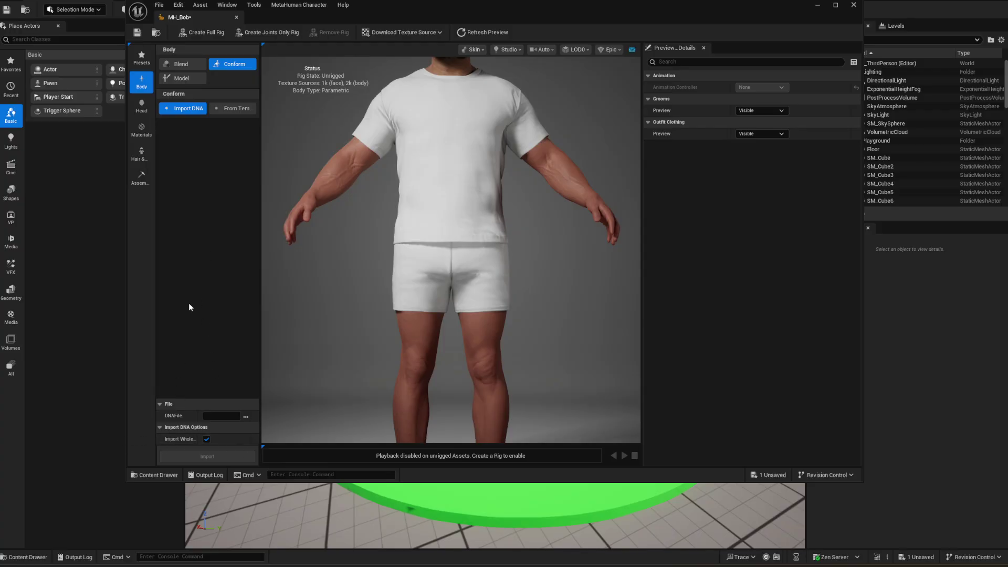
- Review the body's From Template conform options and the parametric body model's measurements
click(232, 108)
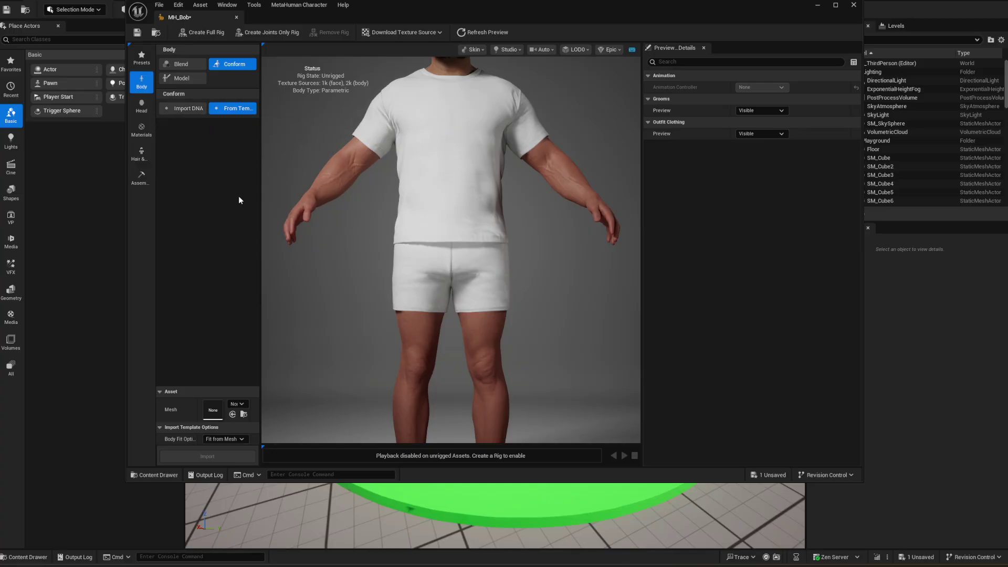
click(189, 78)
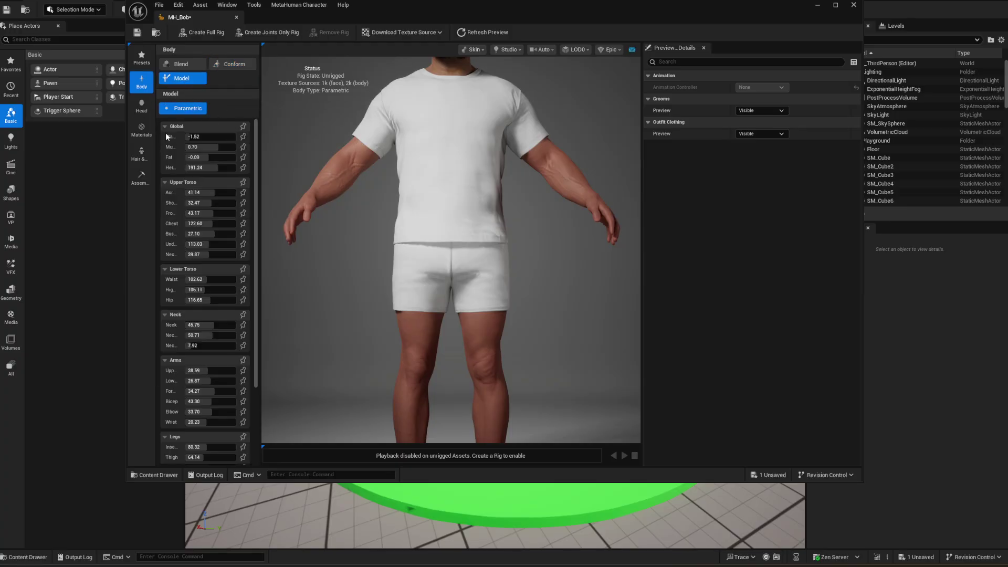
scroll(203, 280, down, 4)
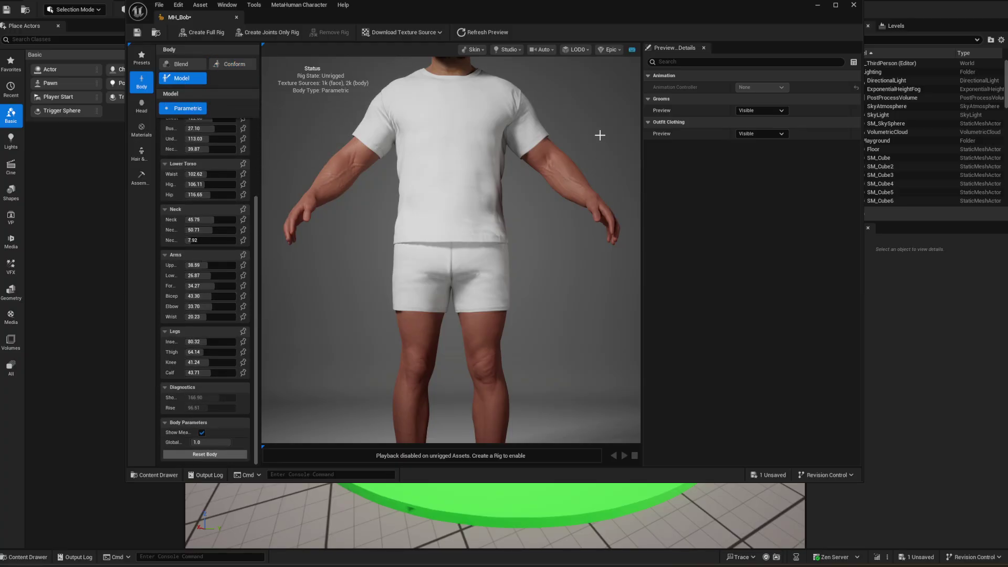
- Reduce the body's waist to about 86.3 and increase the inseam in the parametric model
middle_drag(600, 129, 561, 214)
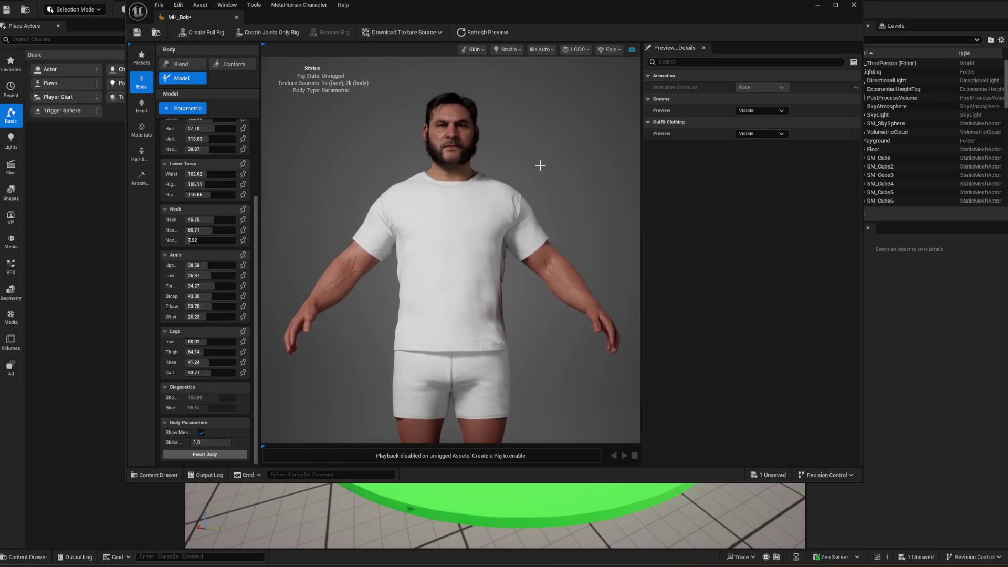
scroll(539, 153, up, 3)
scroll(534, 131, down, 5)
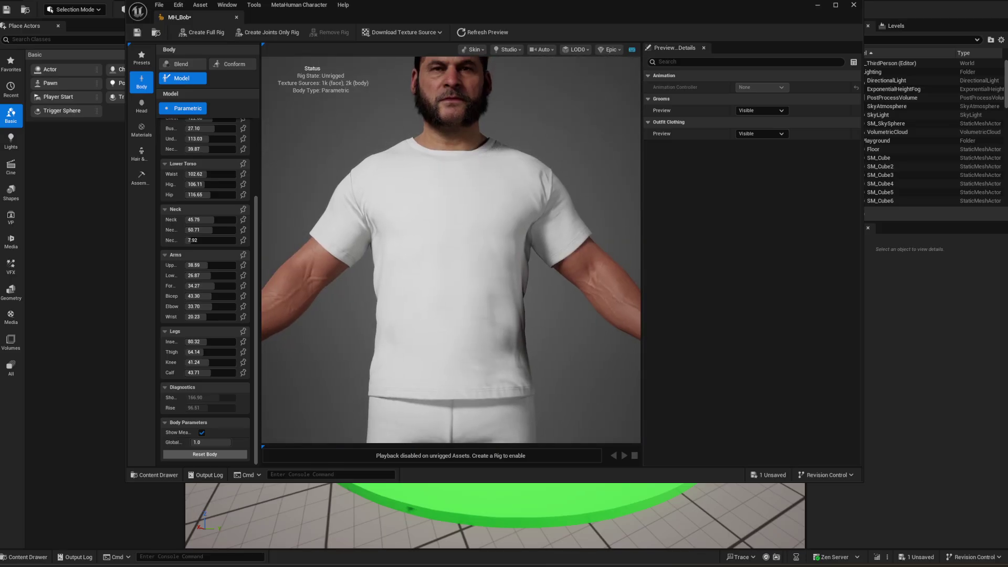
middle_drag(534, 131, 506, 272)
scroll(506, 272, down, 2)
scroll(508, 271, up, 5)
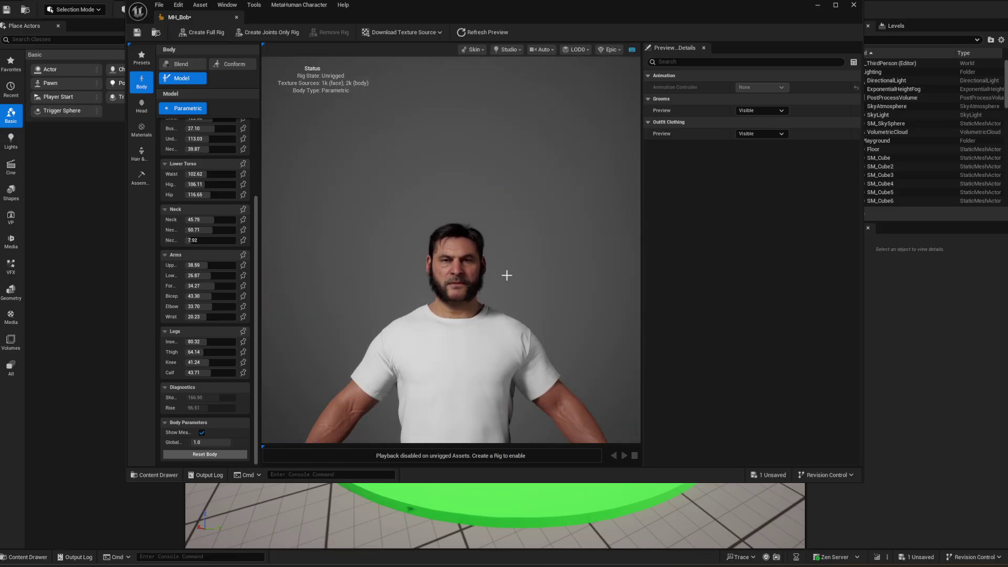
scroll(529, 289, down, 3)
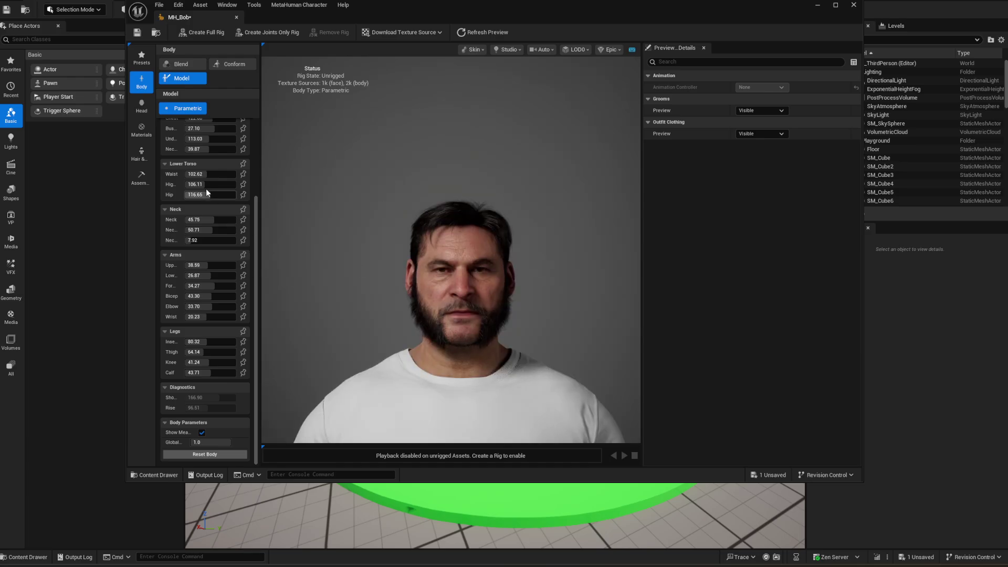
scroll(563, 279, down, 1)
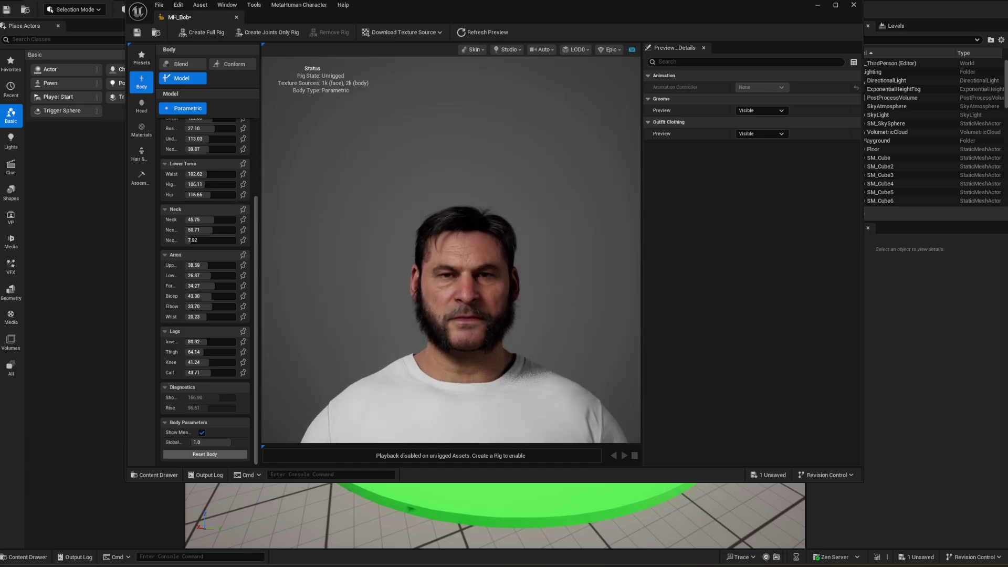
scroll(551, 292, down, 3)
scroll(541, 281, up, 3)
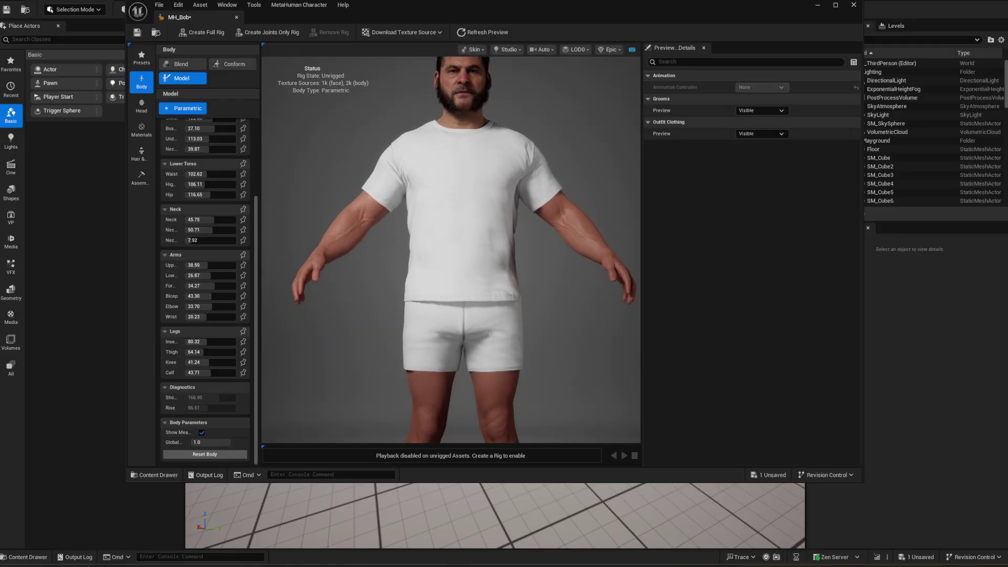
mouse_move(206, 174)
mouse_down()
mouse_move(192, 174)
mouse_move(234, 174)
mouse_move(198, 174)
mouse_up()
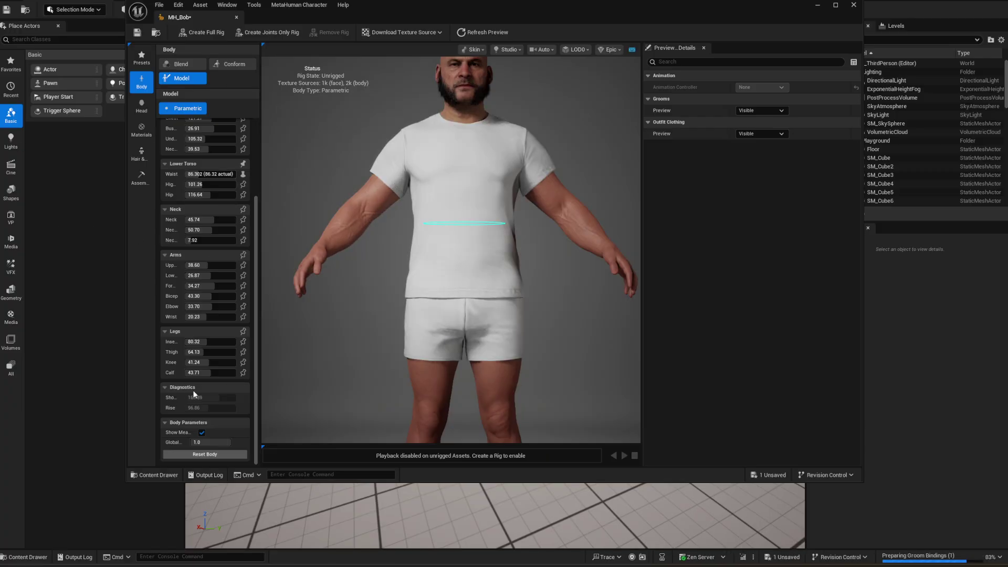
drag(204, 341, 229, 341)
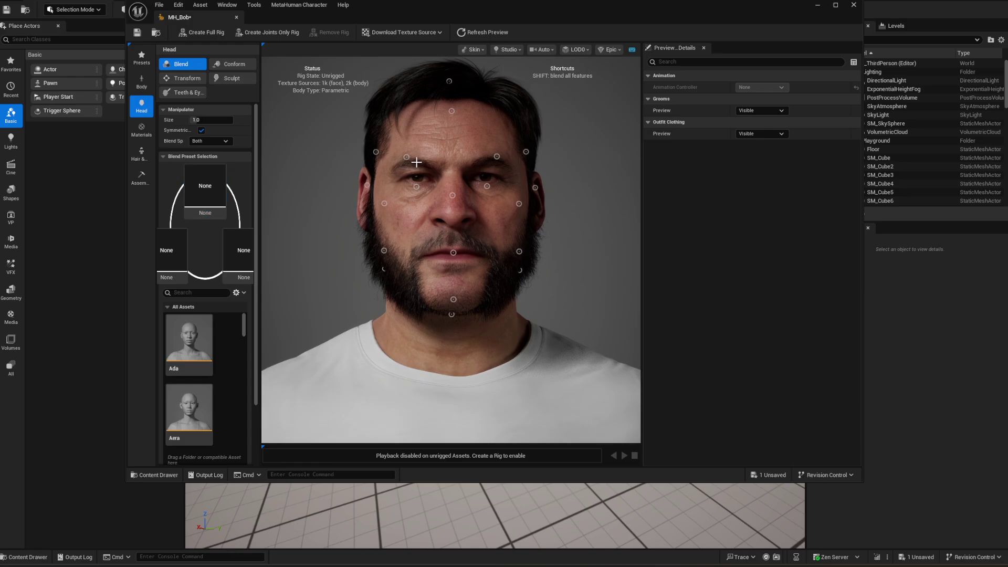
- Fill the three head blend slots with the Ada, Aoi and Bo head presets
click(180, 342)
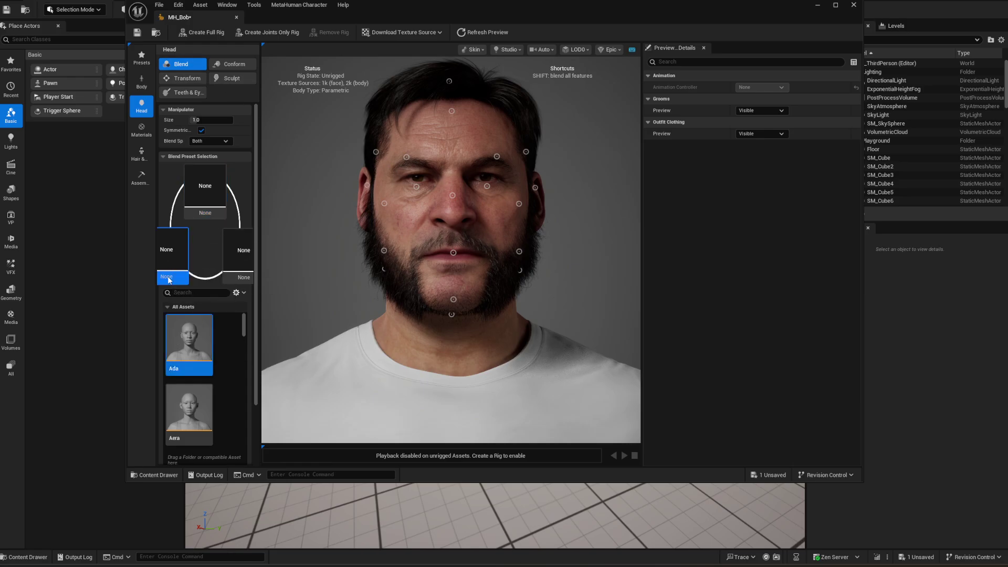
drag(167, 273, 167, 273)
scroll(196, 394, down, 3)
drag(195, 399, 239, 260)
scroll(205, 427, down, 3)
scroll(205, 427, down, 2)
drag(198, 423, 205, 190)
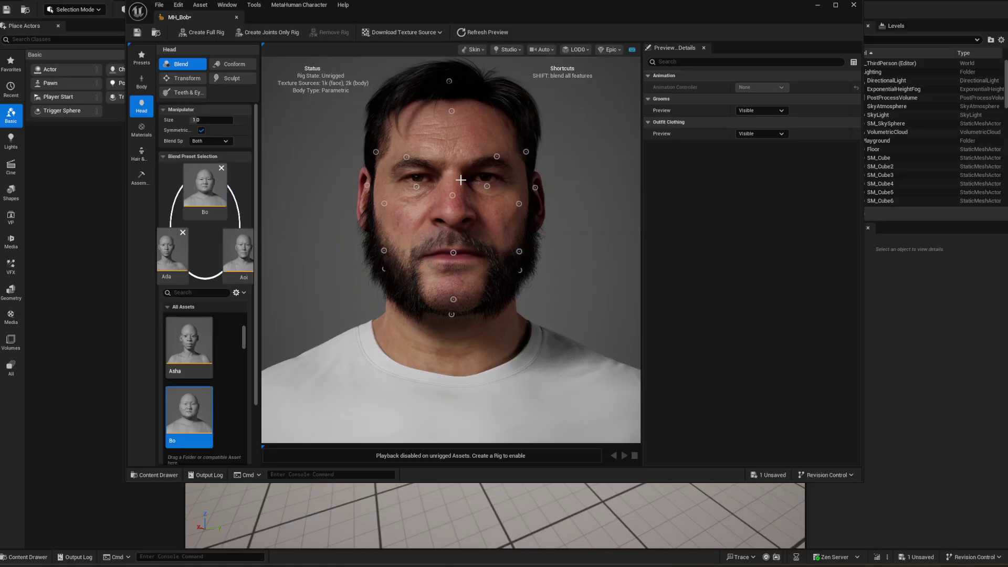
- Blend the nose, forehead and cheek regions of the face toward the chosen head presets
drag(452, 195, 453, 165)
drag(455, 112, 461, 84)
mouse_move(519, 202)
mouse_down()
mouse_move(544, 218)
mouse_move(506, 228)
mouse_move(526, 204)
mouse_up()
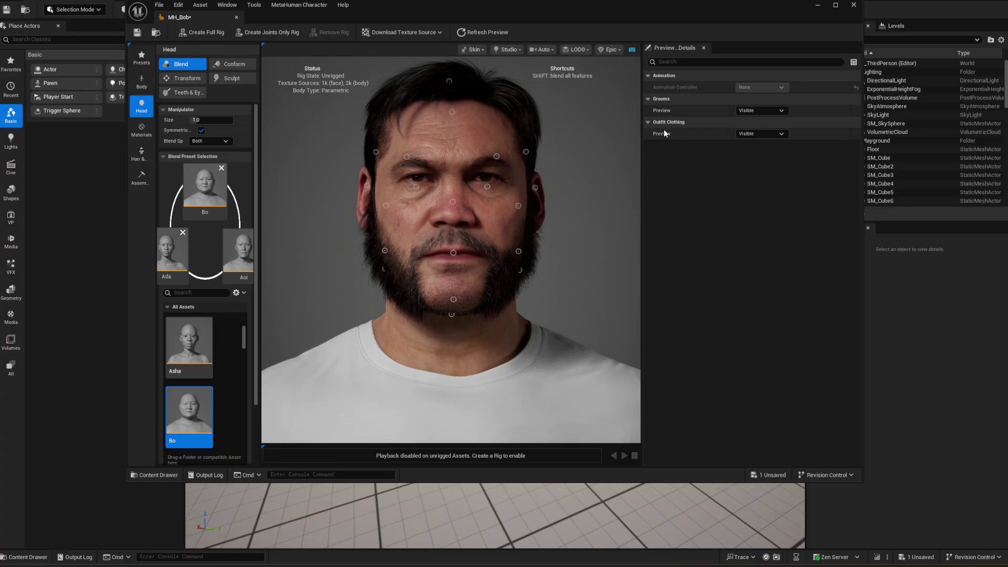
- Hide the outfit clothing in the preview and blend the lower cheek region beside the mouth
click(760, 134)
click(750, 151)
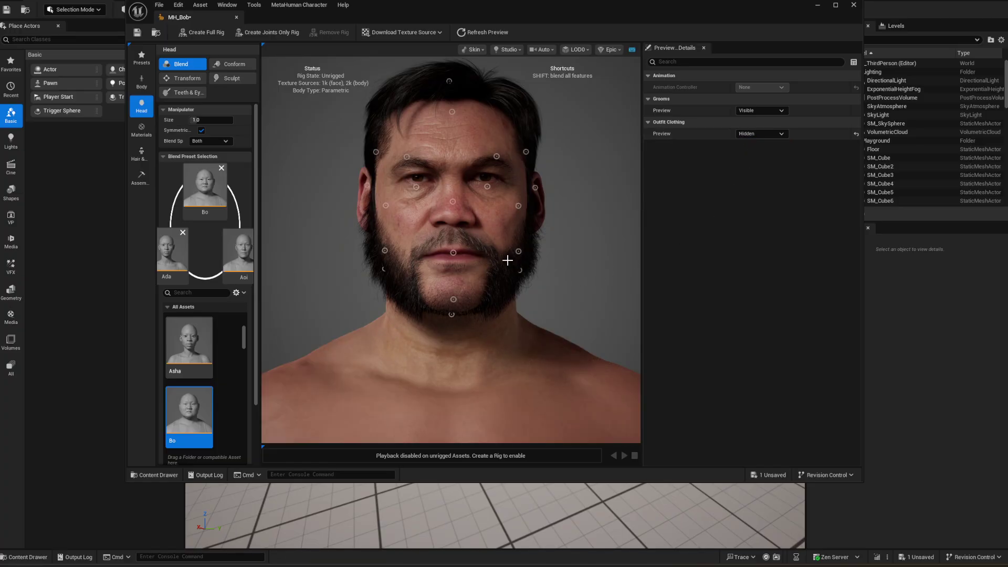
drag(519, 251, 541, 241)
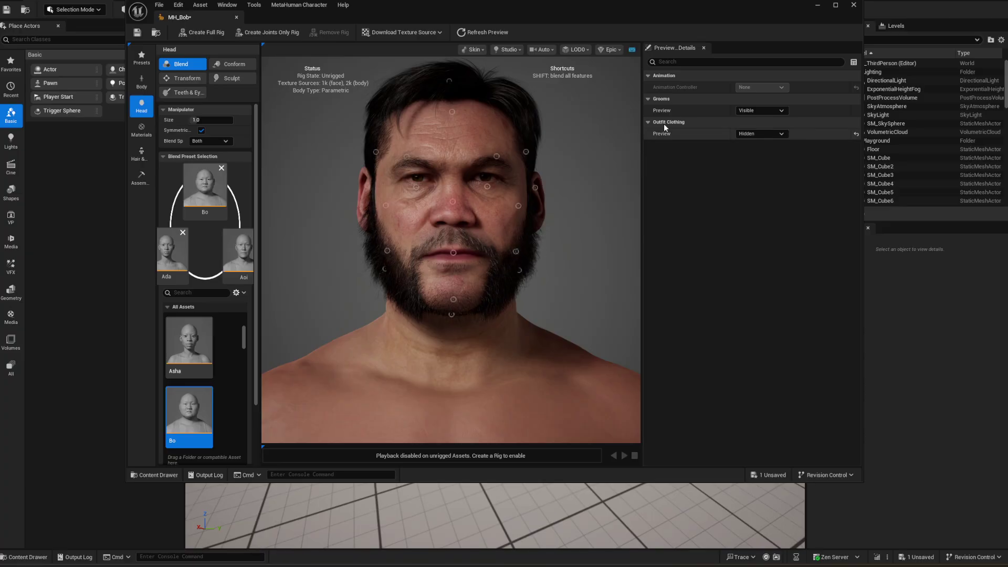
- Hide the grooms in the preview and blend the eye region of the face
click(759, 134)
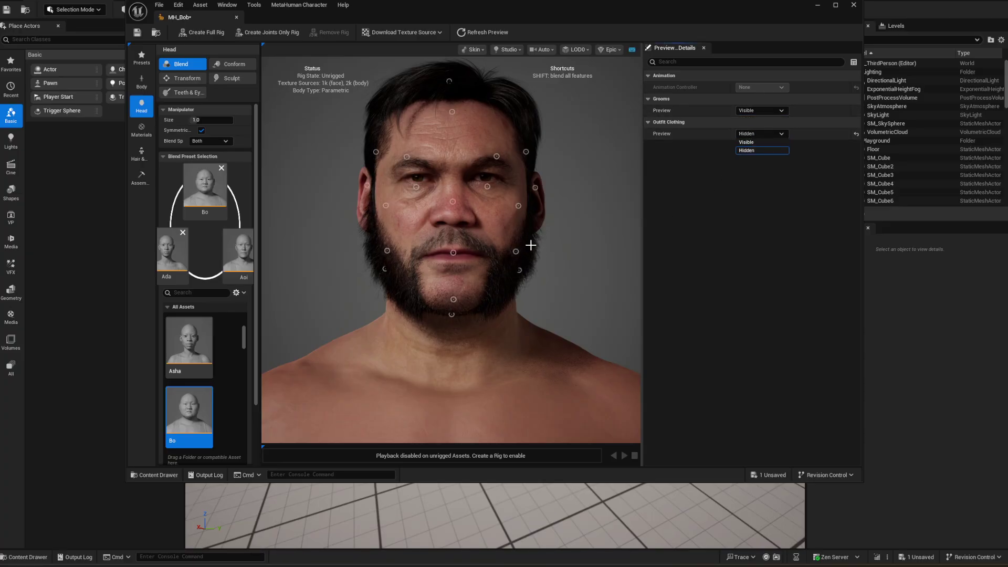
click(757, 110)
click(752, 128)
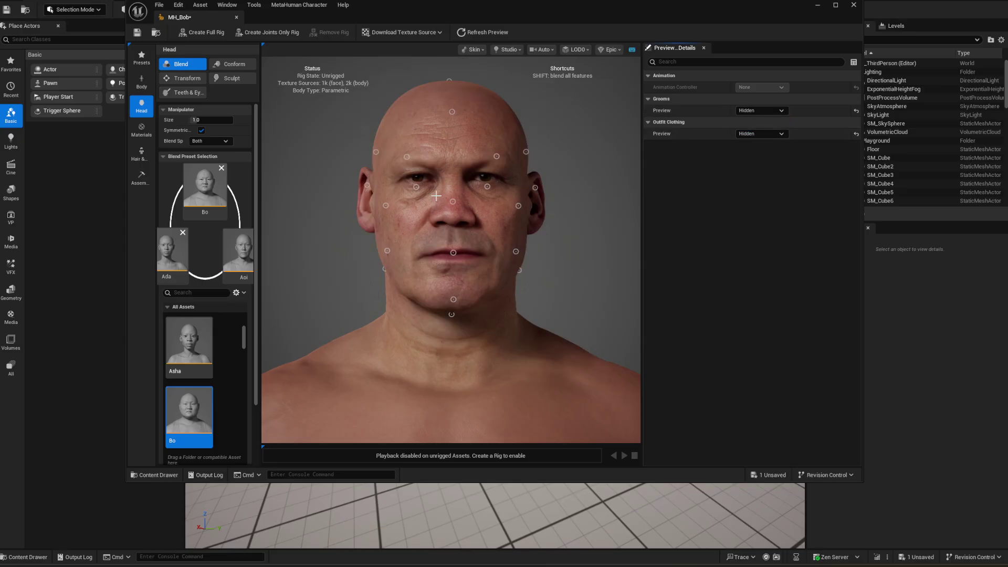
click(417, 187)
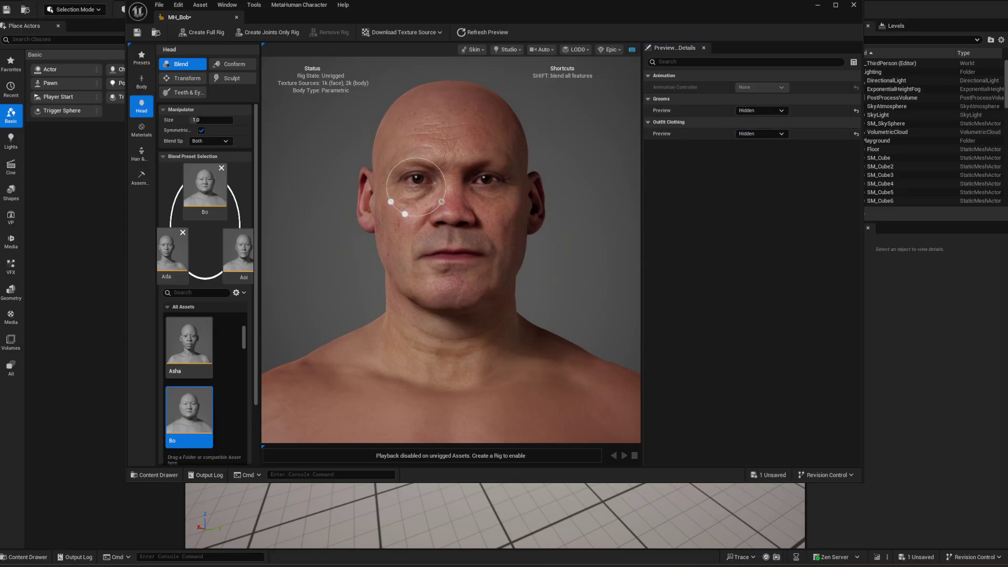
- View the head's conform options, switch to Transform editing, and adjust the brow control point
click(230, 64)
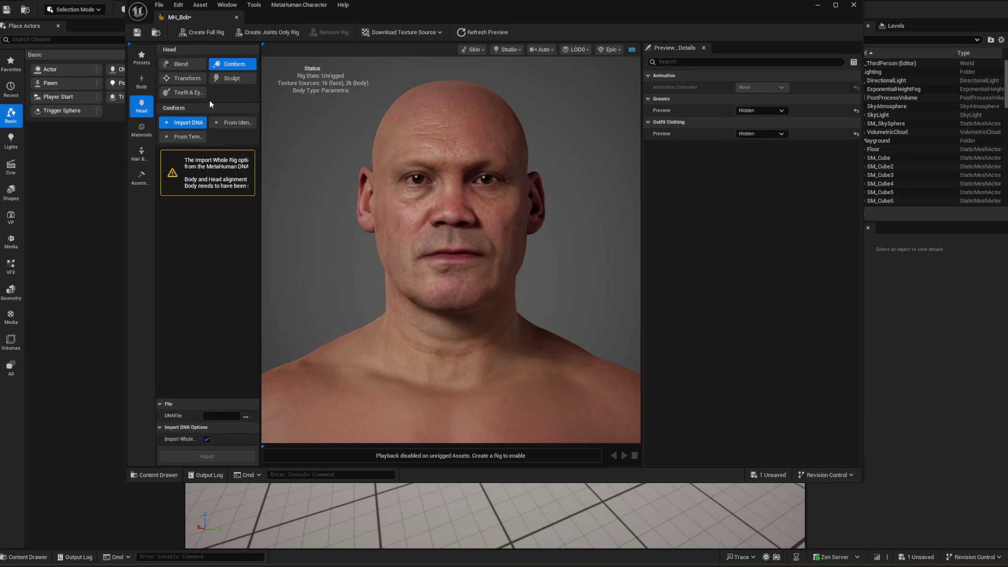
click(187, 79)
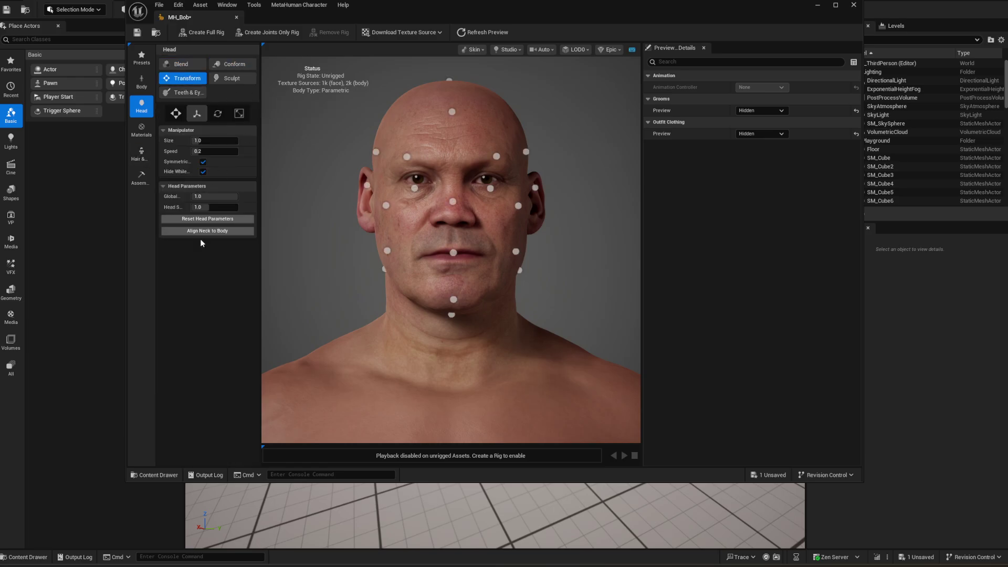
click(407, 157)
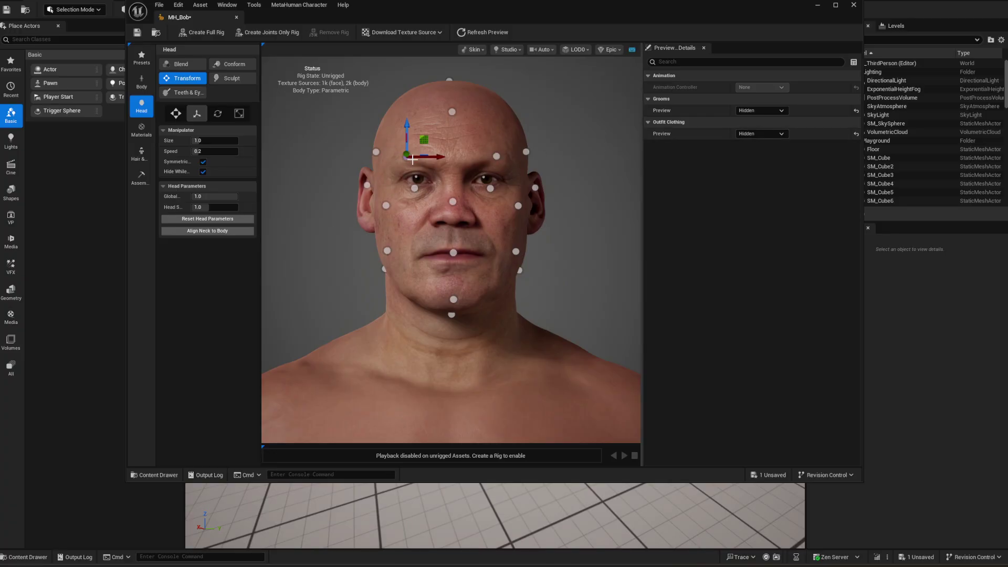
mouse_move(410, 159)
mouse_down()
mouse_move(418, 158)
mouse_move(401, 155)
mouse_up()
- Adjust the cheek control point's height slightly with the transform manipulator
click(519, 205)
drag(517, 172, 518, 174)
mouse_move(591, 173)
right_down()
mouse_move(561, 173)
mouse_move(591, 185)
right_up()
- Move the chin control point slightly forward and upward in profile view
drag(563, 241, 430, 241)
click(356, 292)
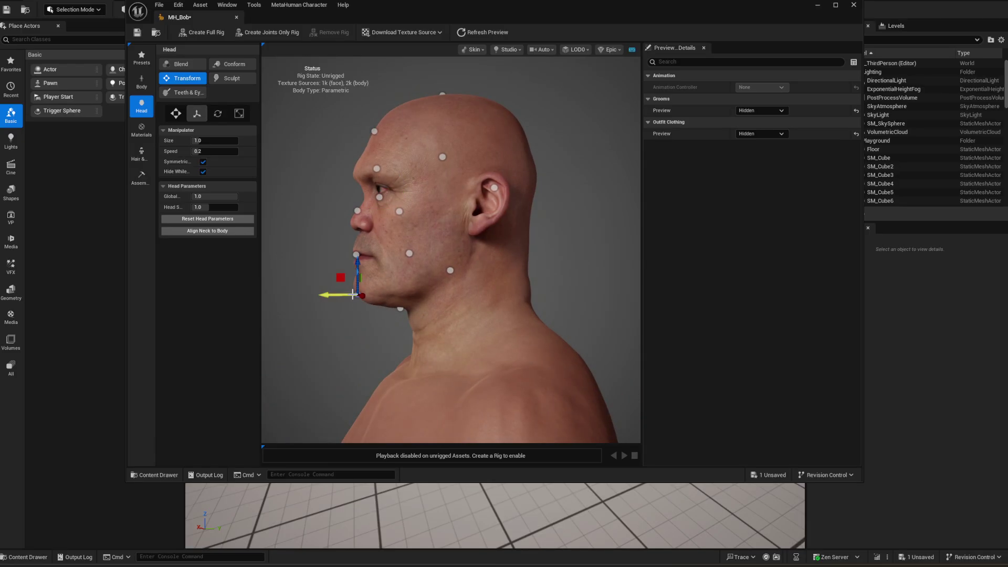
drag(356, 296, 351, 295)
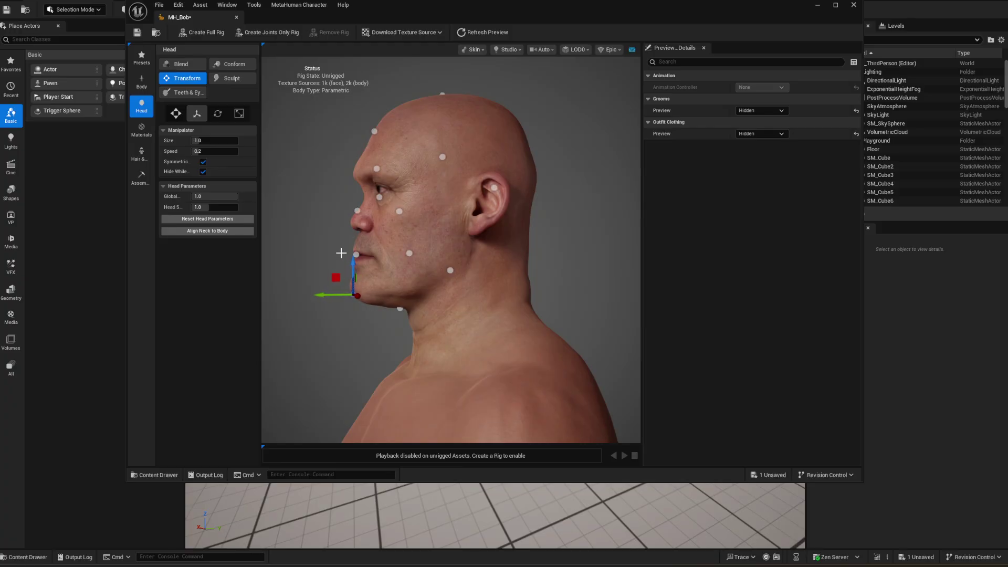
drag(352, 258, 352, 254)
drag(317, 291, 315, 292)
- Lower the brow control point and the under-eye control point slightly with the translate manipulator, working from the front
mouse_move(581, 254)
right_down()
mouse_move(581, 222)
mouse_move(580, 254)
right_up()
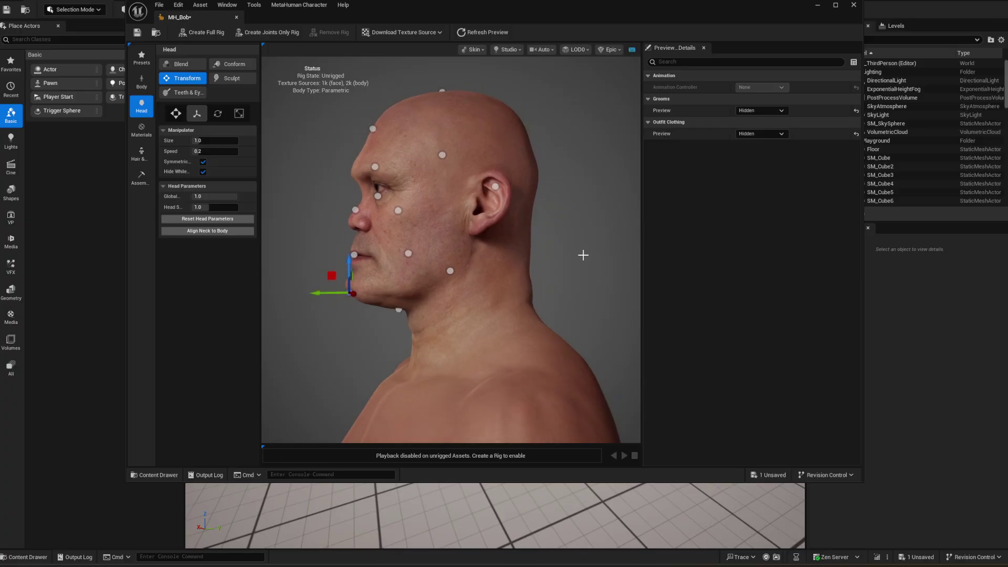
drag(581, 254, 636, 254)
drag(347, 154, 400, 154)
click(496, 166)
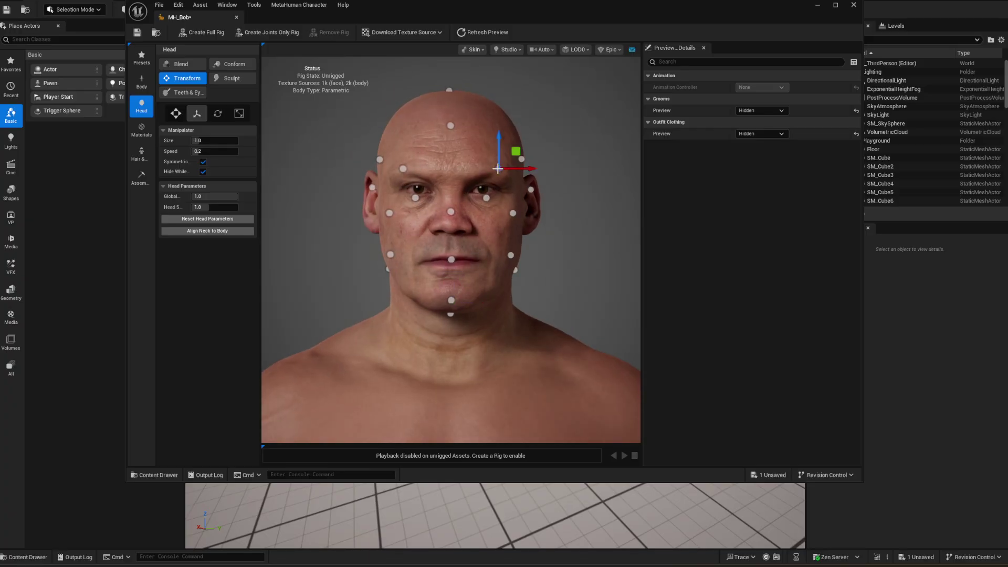
drag(497, 141, 498, 150)
click(415, 199)
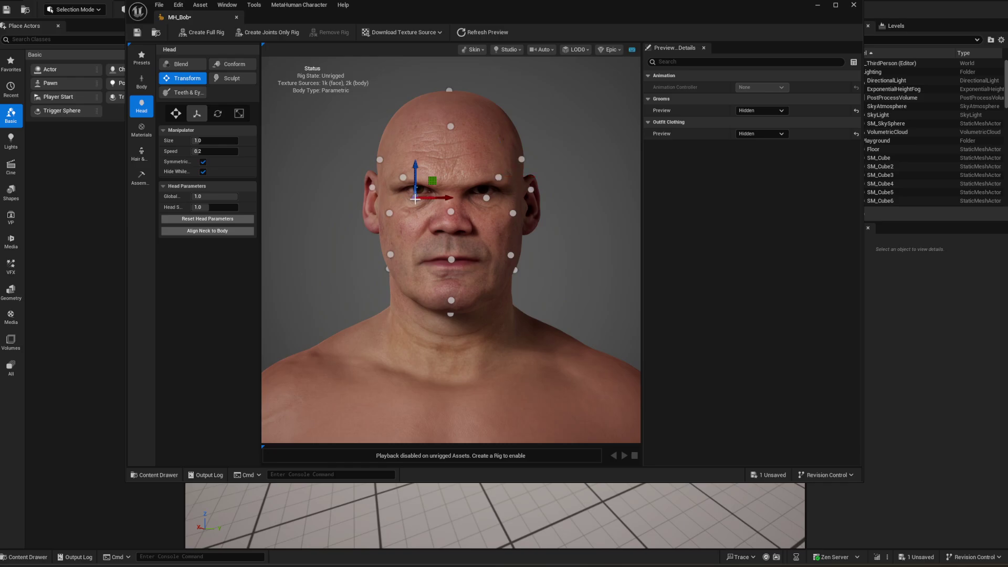
drag(415, 161, 416, 172)
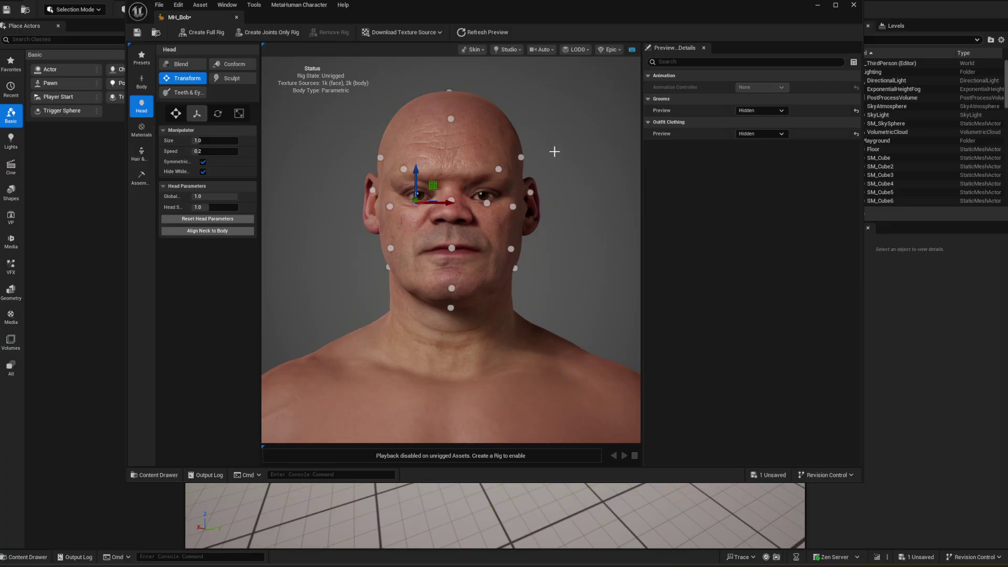
- Adjust the central forehead control point with the translate manipulator in an angled side view of the head
drag(554, 152, 486, 112)
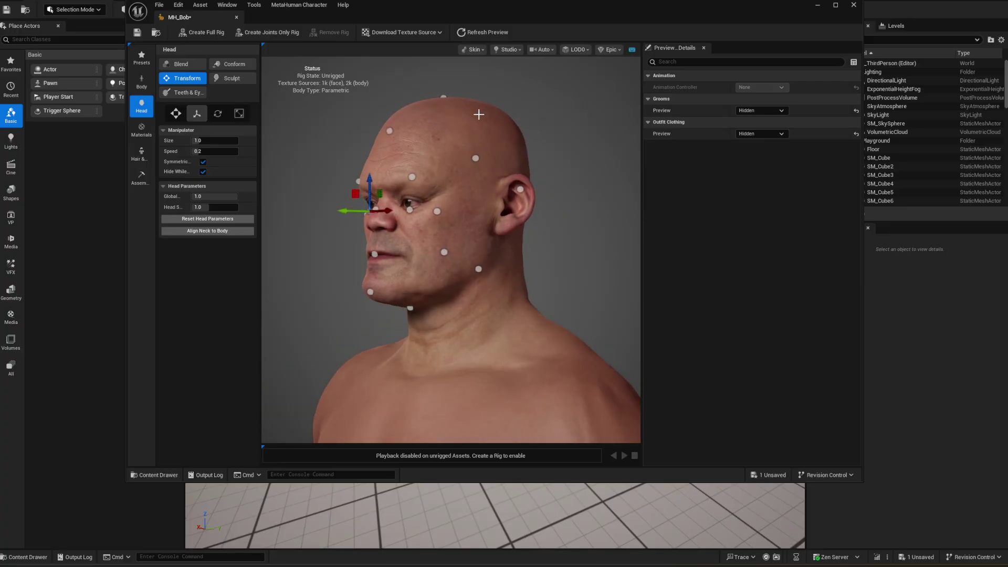
click(390, 130)
drag(392, 96, 391, 98)
drag(358, 129, 476, 131)
drag(580, 172, 535, 224)
- Lower the crown control point to flatten the top of the head, and switch the manipulator to rotation
click(444, 102)
drag(444, 70, 487, 92)
right_drag(487, 92, 399, 196)
drag(398, 196, 321, 201)
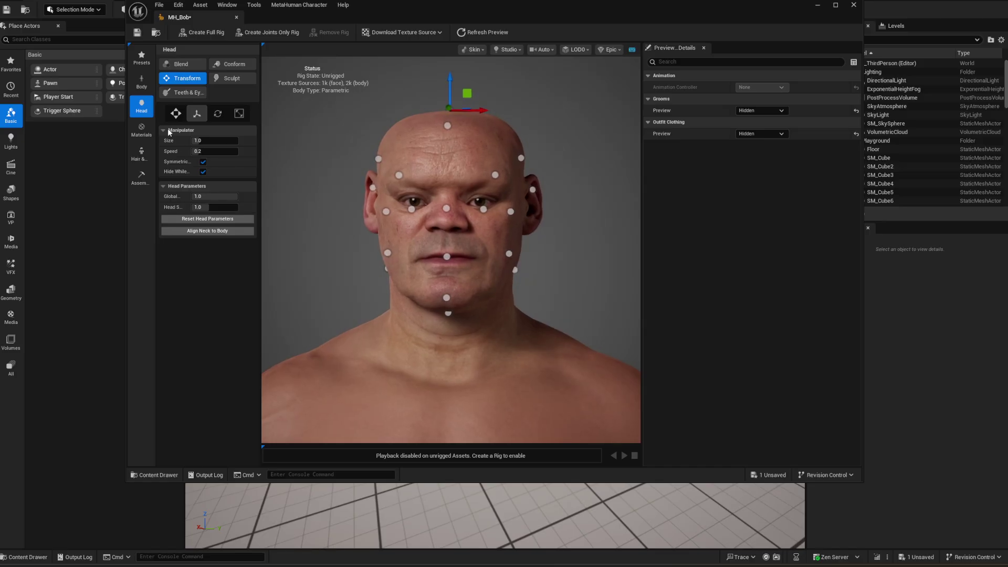
click(224, 115)
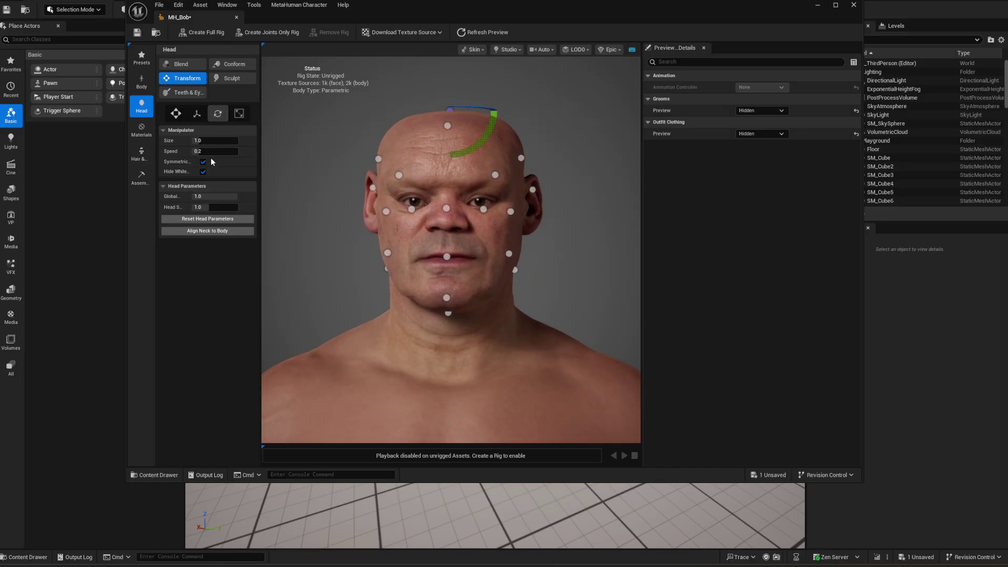
- Switch the head editing to Sculpt and reshape the brow and cheek, pulling the outer markers outward
click(231, 78)
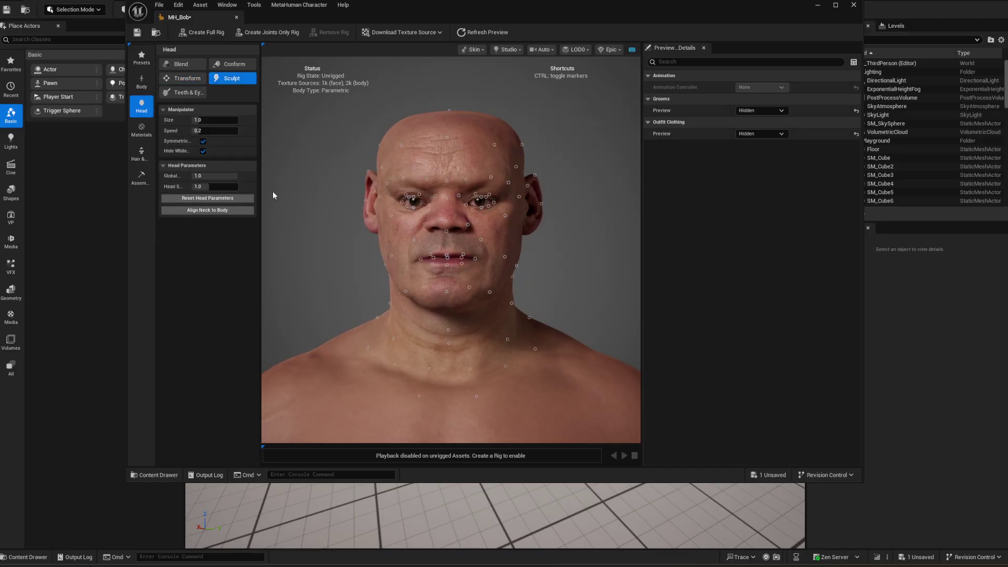
scroll(551, 189, up, 5)
scroll(536, 193, down, 3)
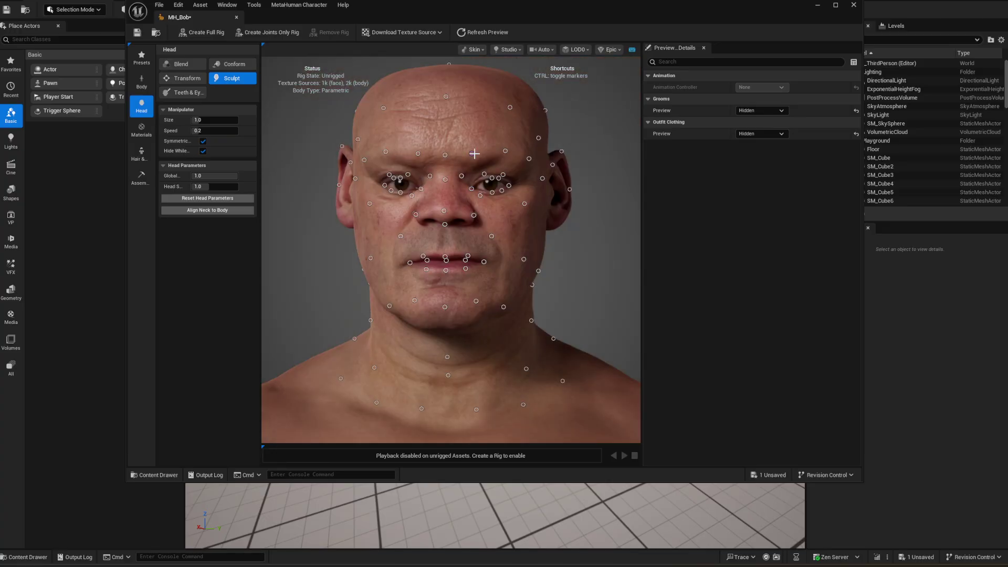
drag(472, 154, 537, 159)
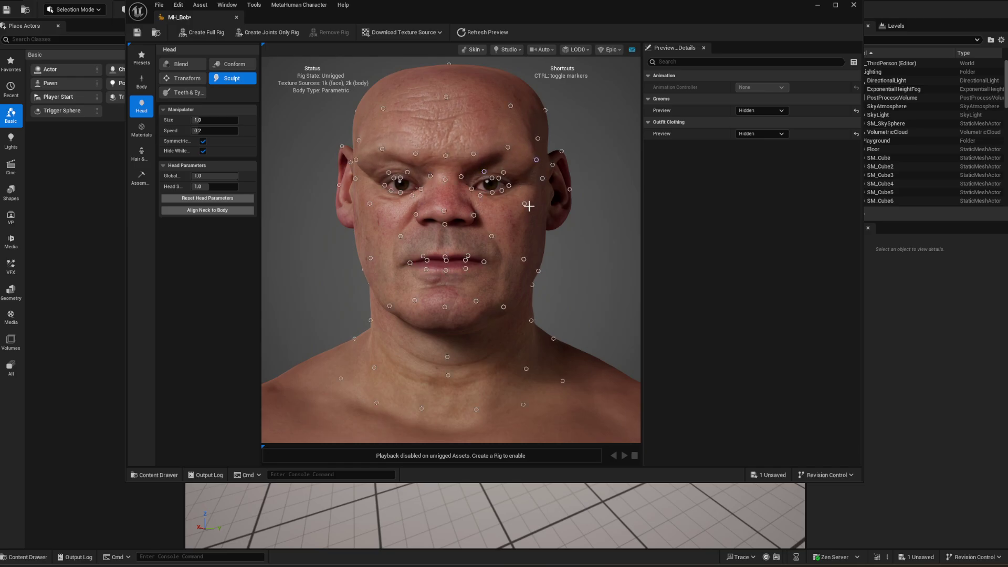
drag(531, 206, 512, 209)
- Sculpt the remaining features: raise the mouth corners into a smile, adjust the nose and upper forehead, and pull the ears outward
drag(485, 262, 483, 246)
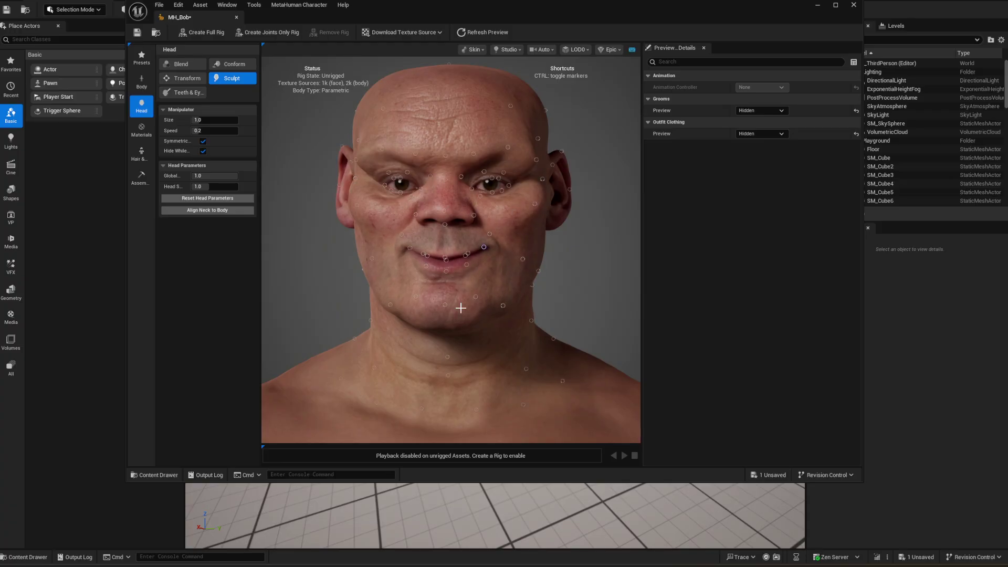
mouse_move(442, 209)
mouse_down()
mouse_move(422, 219)
mouse_move(432, 218)
mouse_up()
drag(512, 104, 512, 109)
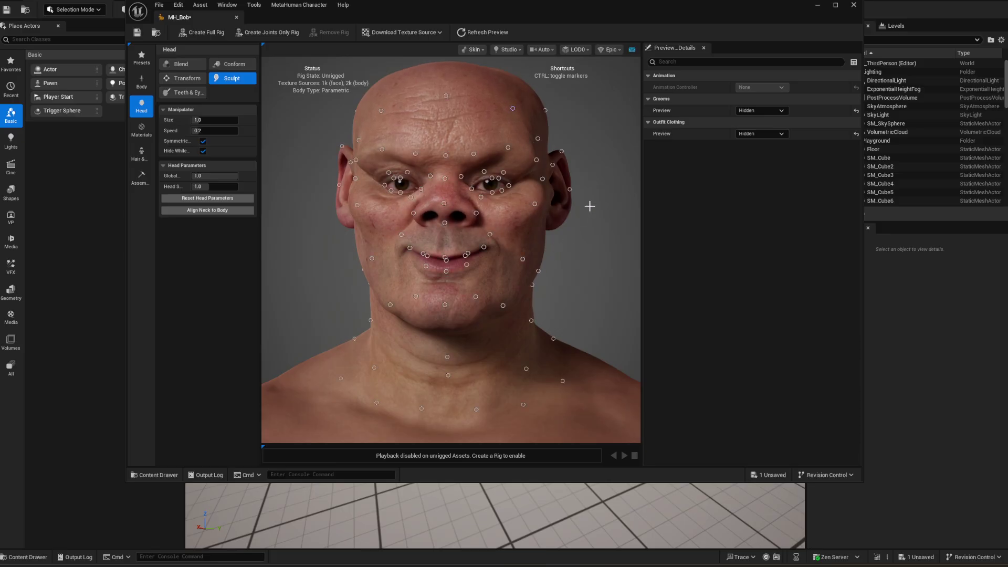
drag(570, 188, 587, 188)
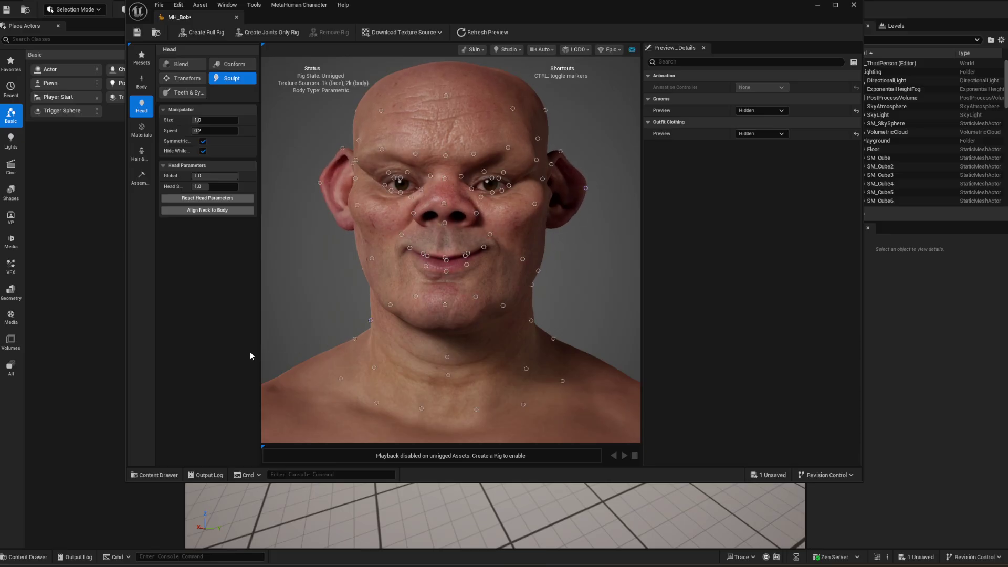
- Look through the head's teeth parameters and the available eyelash styles
click(188, 92)
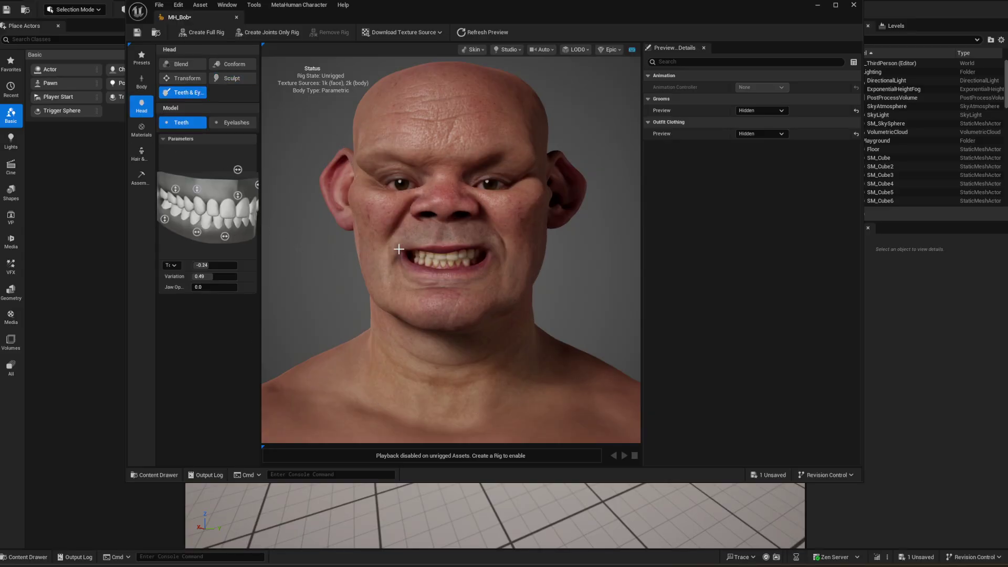
click(232, 124)
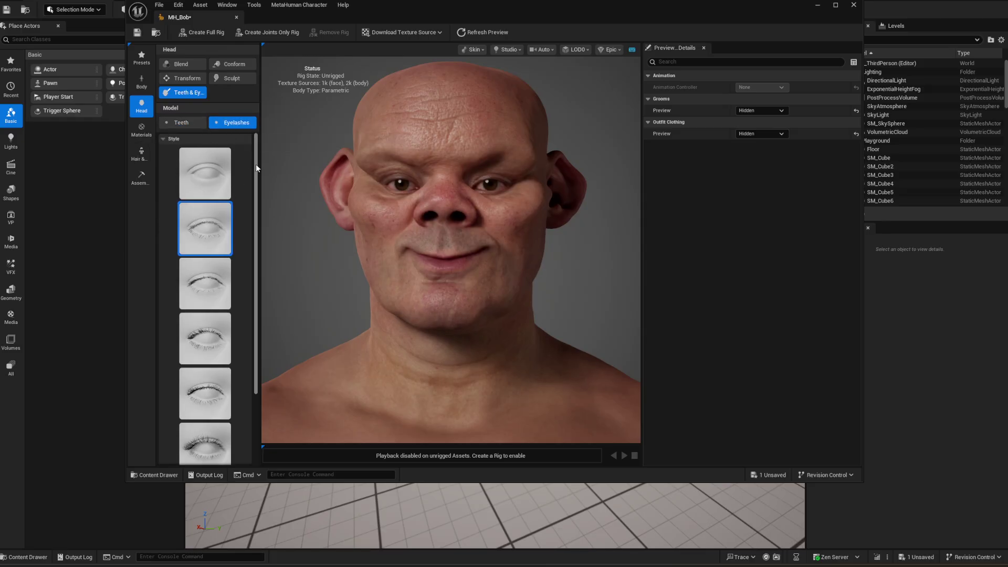
scroll(257, 161, down, 3)
click(180, 122)
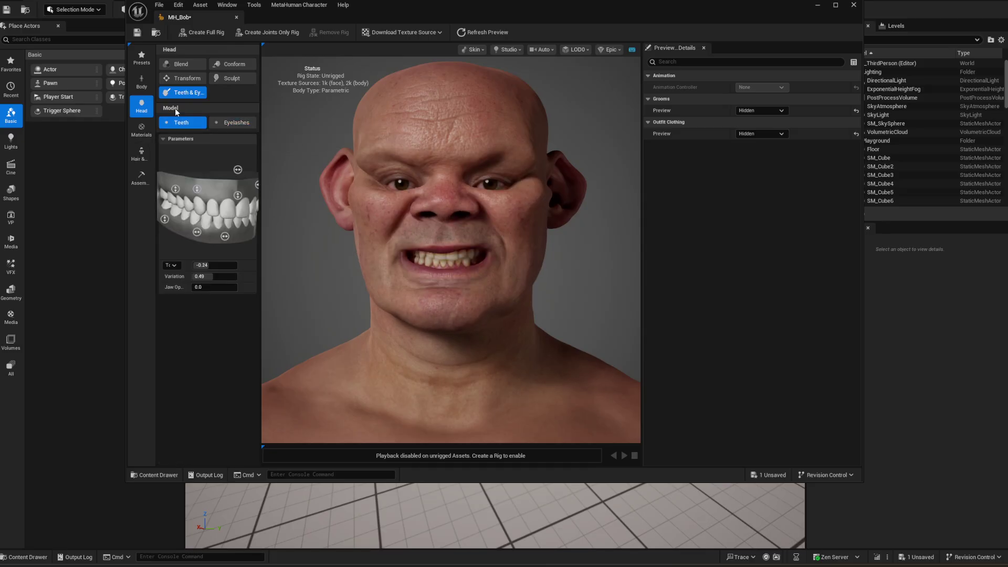
- Choose a warmer skin tone with V at 0.27 and set the skin roughness to 0.8
click(141, 130)
click(219, 106)
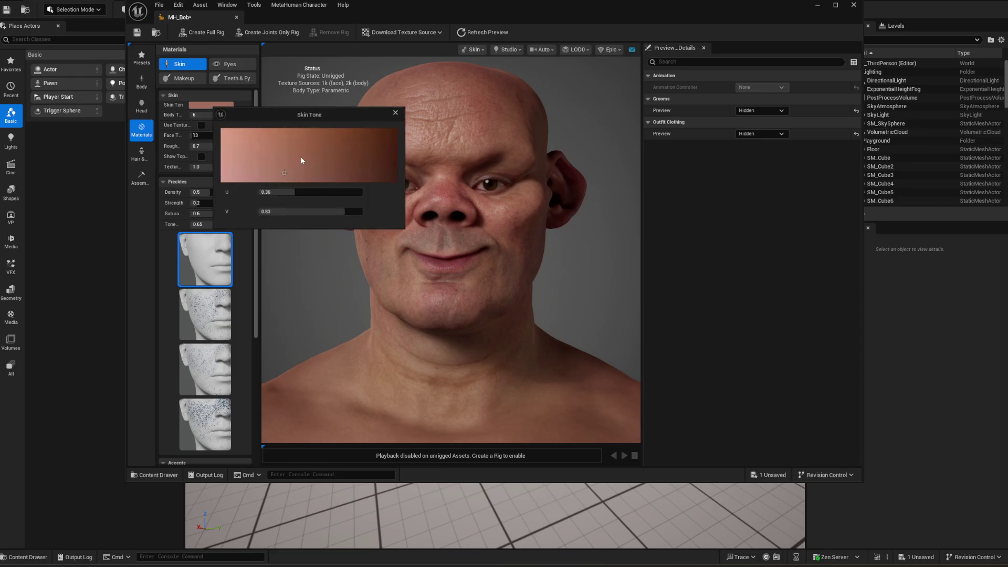
mouse_move(301, 157)
mouse_down()
mouse_move(365, 175)
mouse_move(310, 136)
mouse_move(296, 142)
mouse_up()
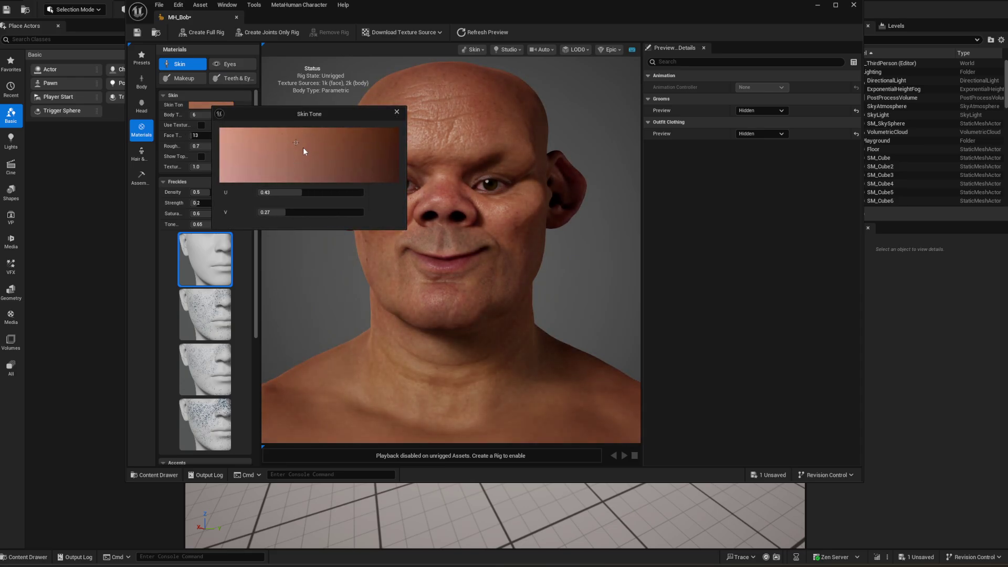
click(396, 112)
drag(218, 147, 212, 147)
- Increase the redness in the skin accents, setting the forehead region to 0.86
scroll(204, 199, down, 3)
scroll(254, 235, down, 5)
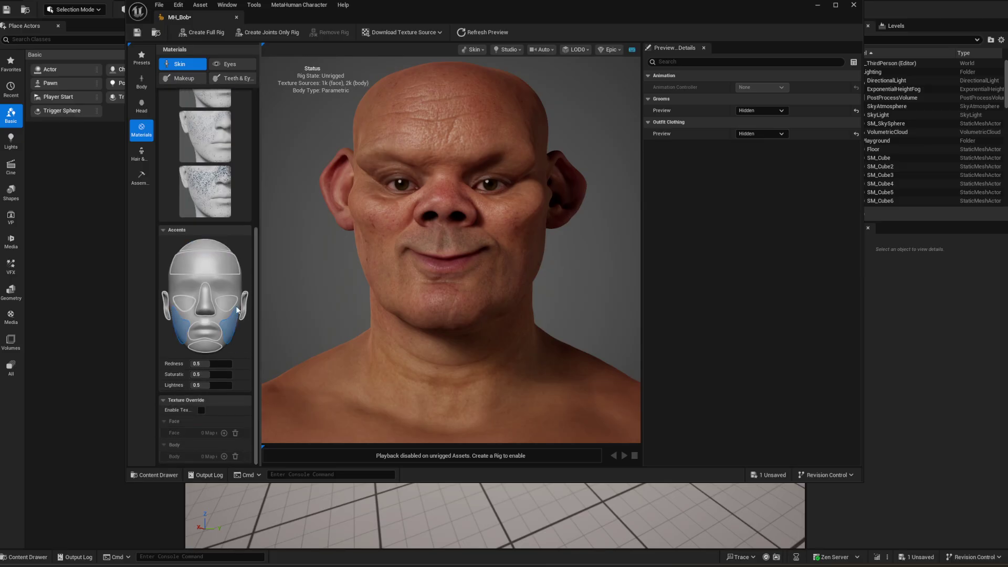
drag(208, 366, 220, 367)
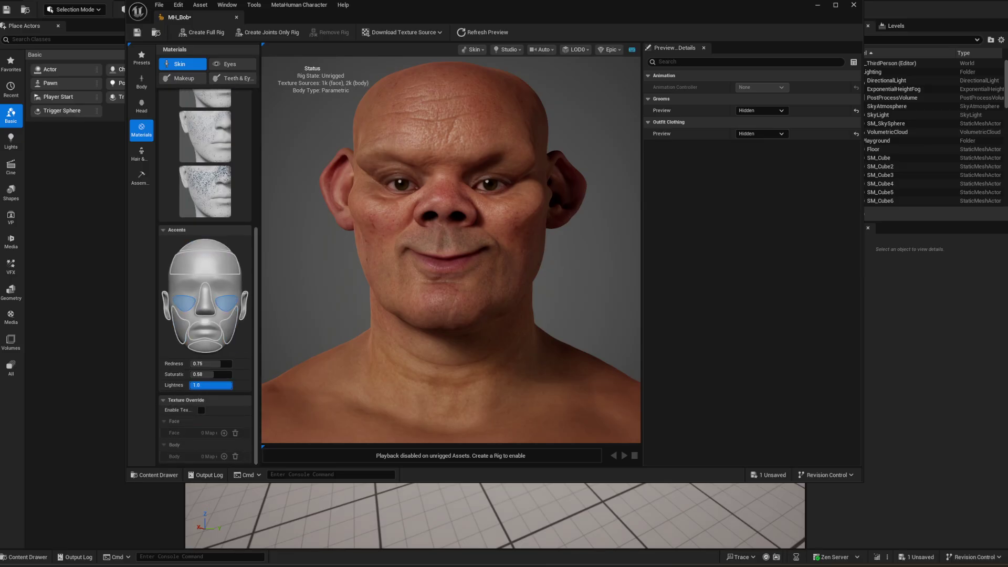
drag(232, 386, 226, 364)
click(178, 262)
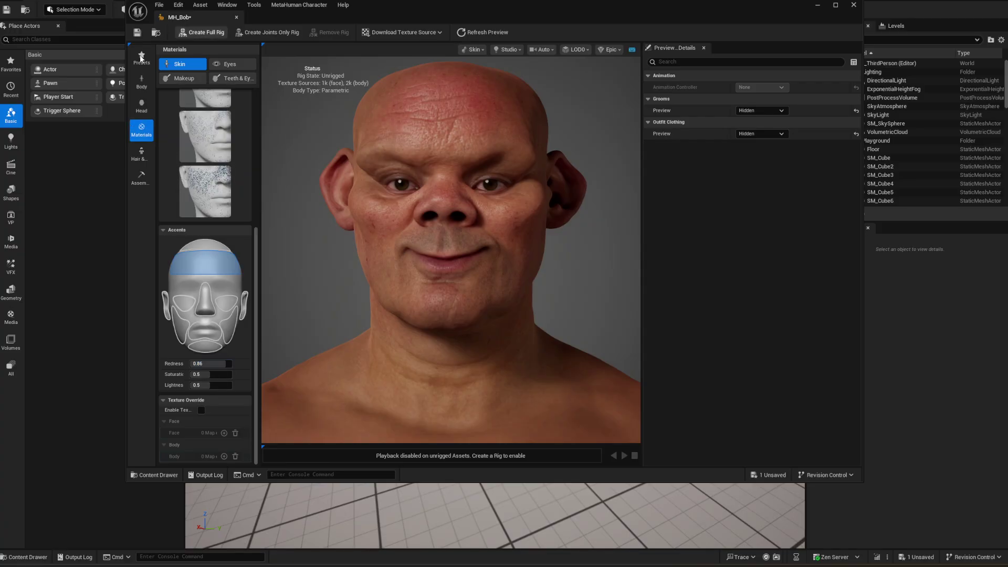
- Review the head sculpting mode, the skin accents and texture override options, and the hair and clothing assets
click(142, 107)
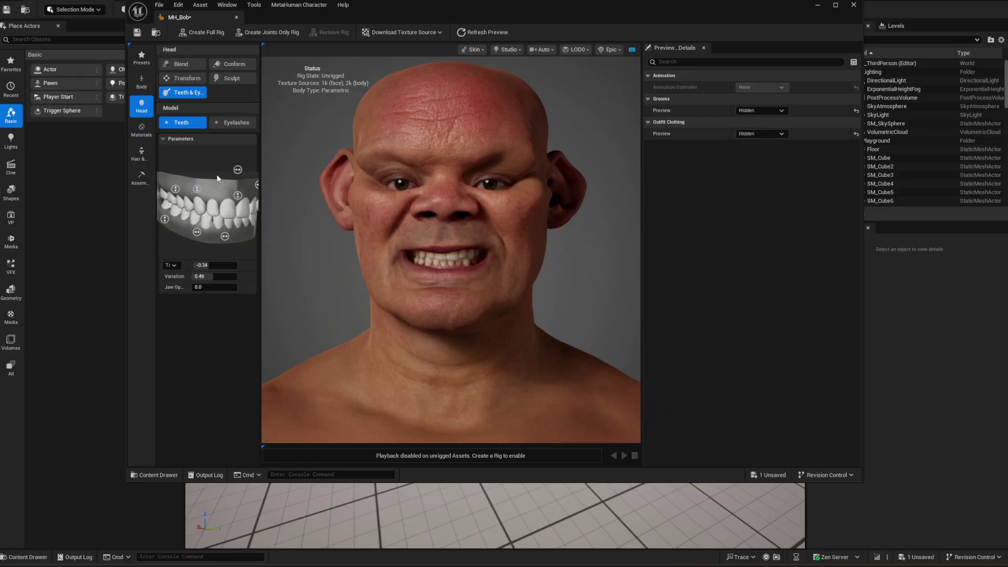
click(235, 80)
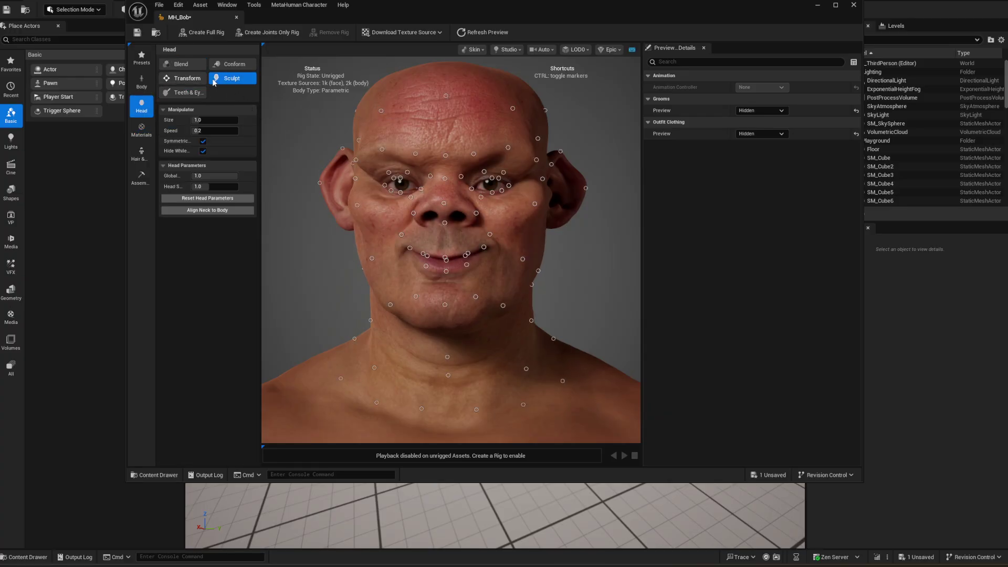
click(141, 129)
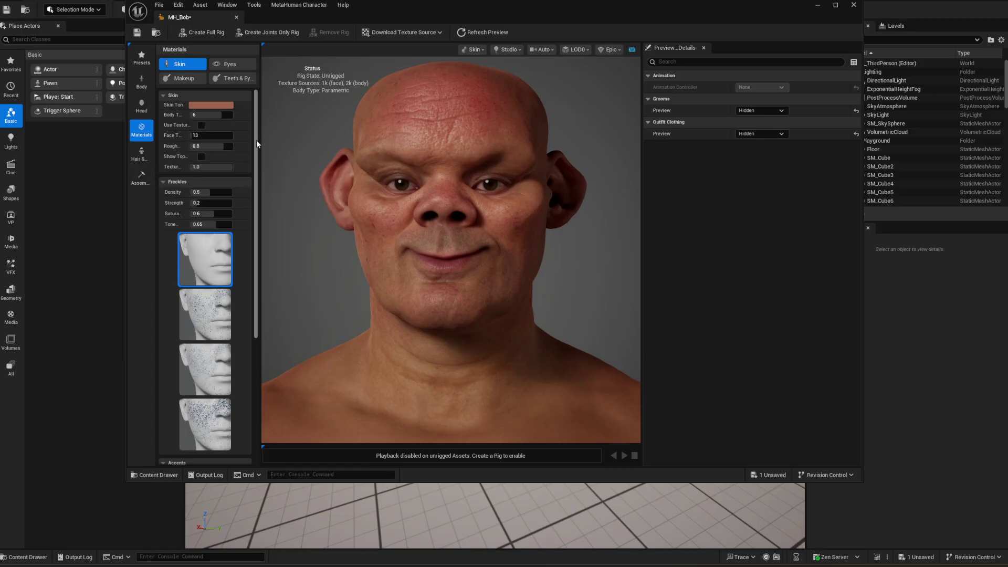
drag(256, 140, 251, 301)
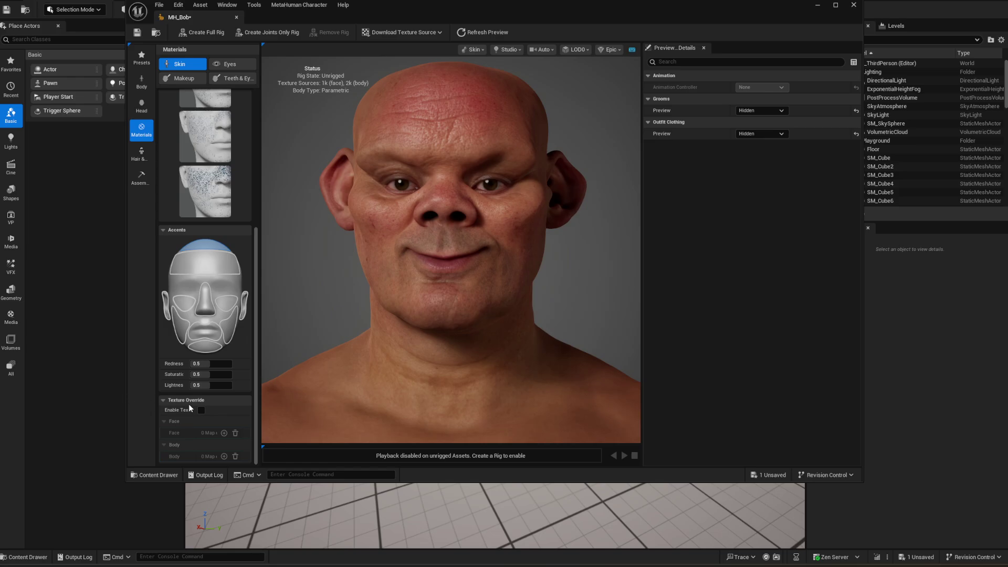
click(142, 153)
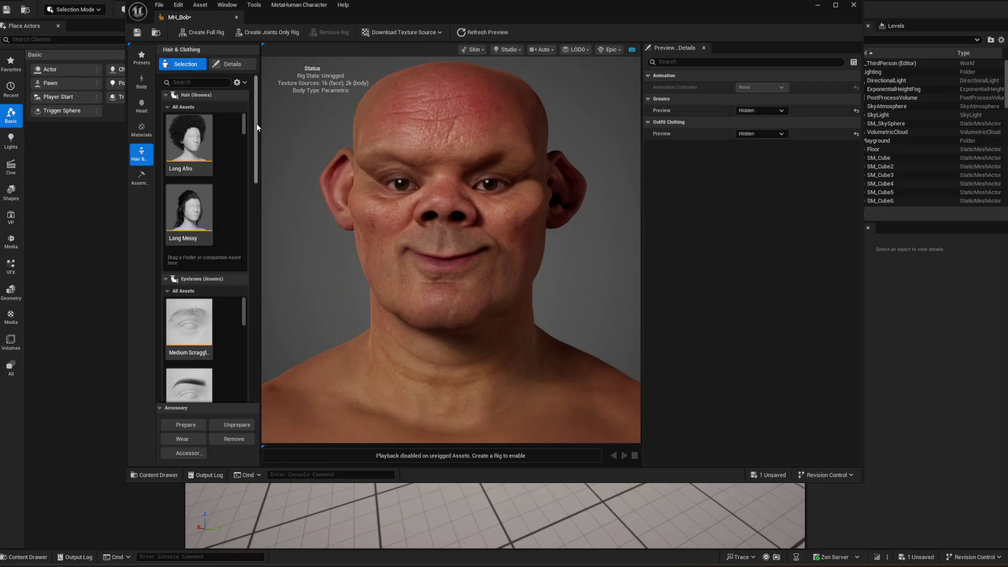
drag(257, 144, 251, 395)
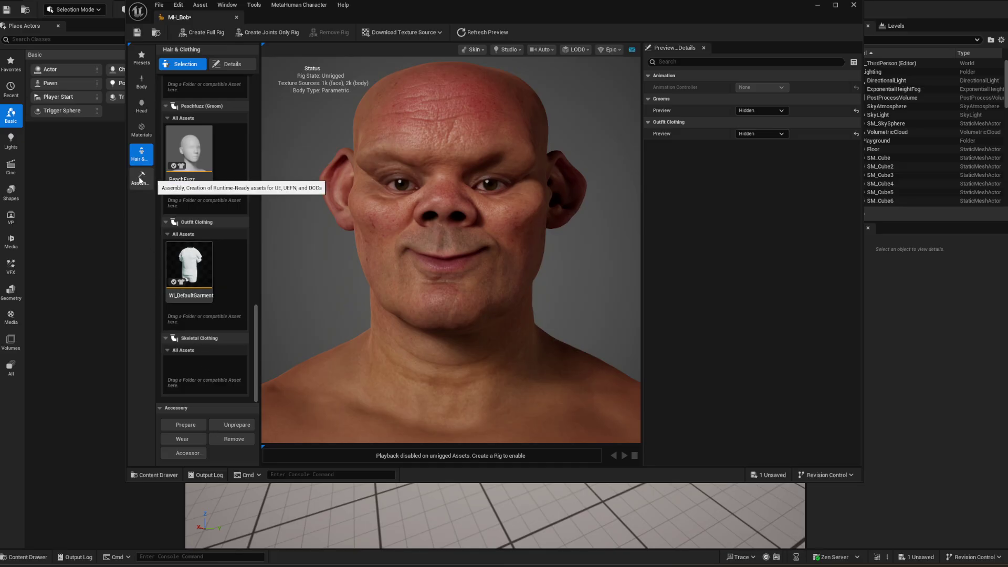
- Check the assembly settings and create a full rig for the character
click(141, 179)
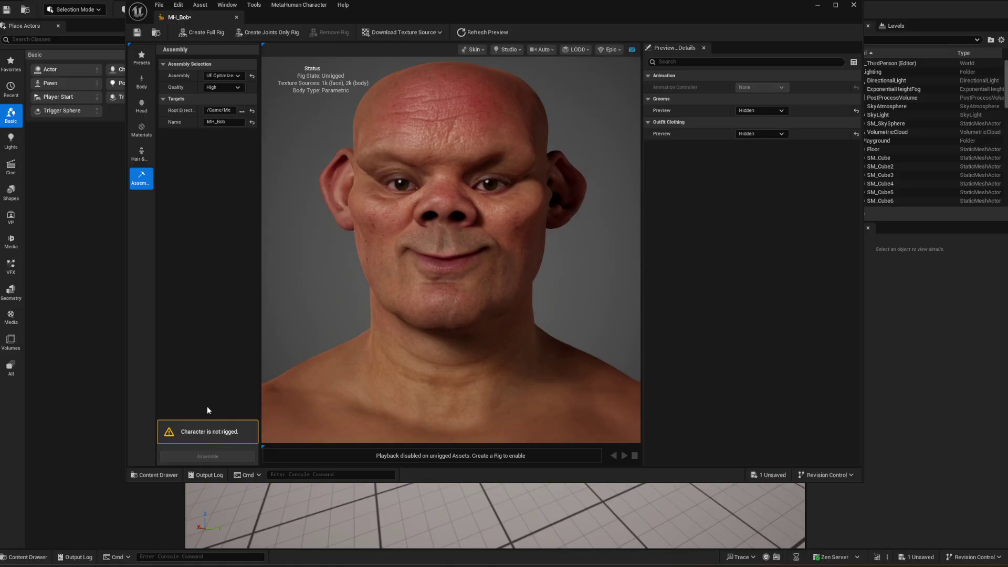
click(206, 31)
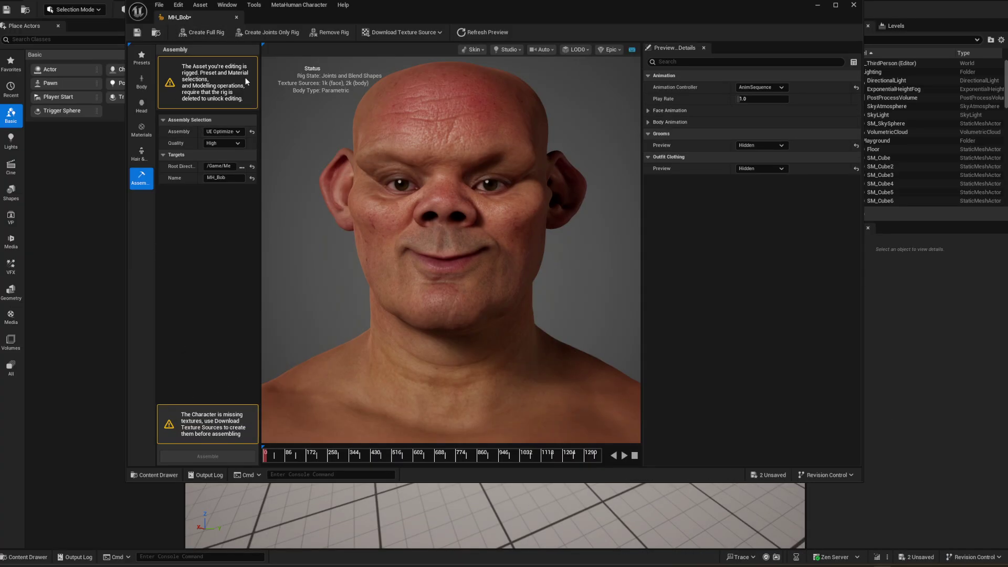
- Review the assembly types, keep UE Optimized, and set the target root directory to the Metahumans content folder
click(231, 132)
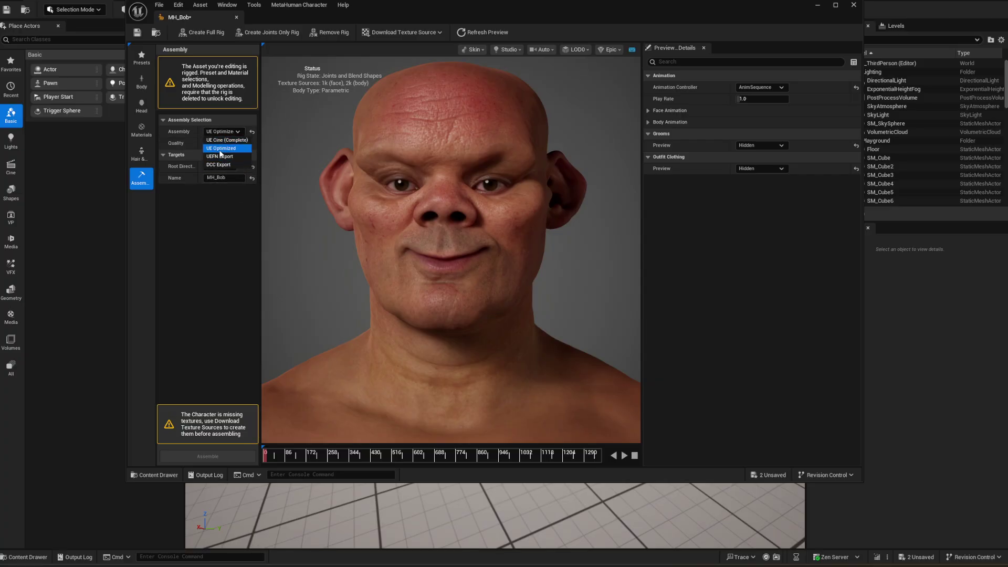
click(219, 175)
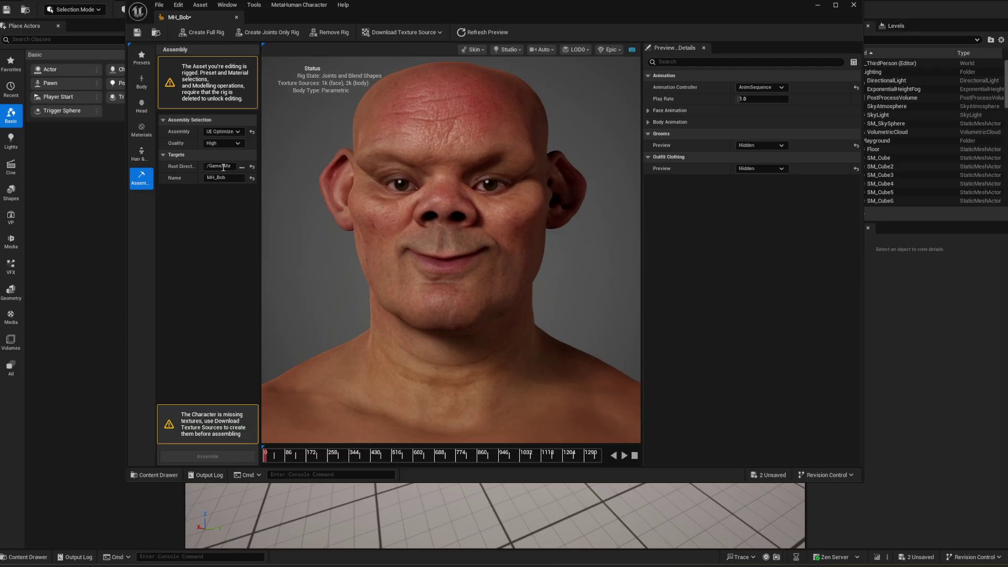
click(223, 132)
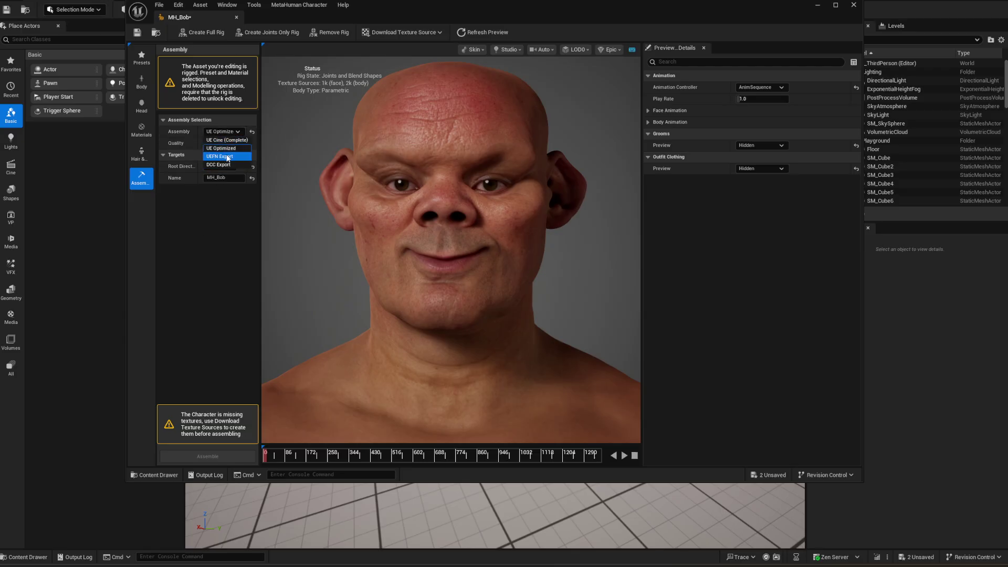
click(201, 204)
click(243, 168)
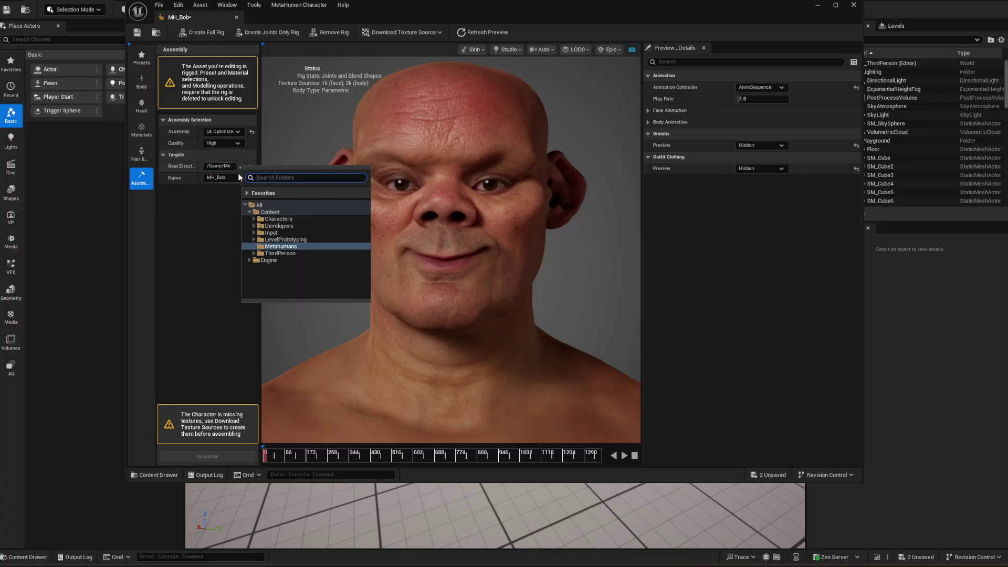
click(277, 247)
click(205, 244)
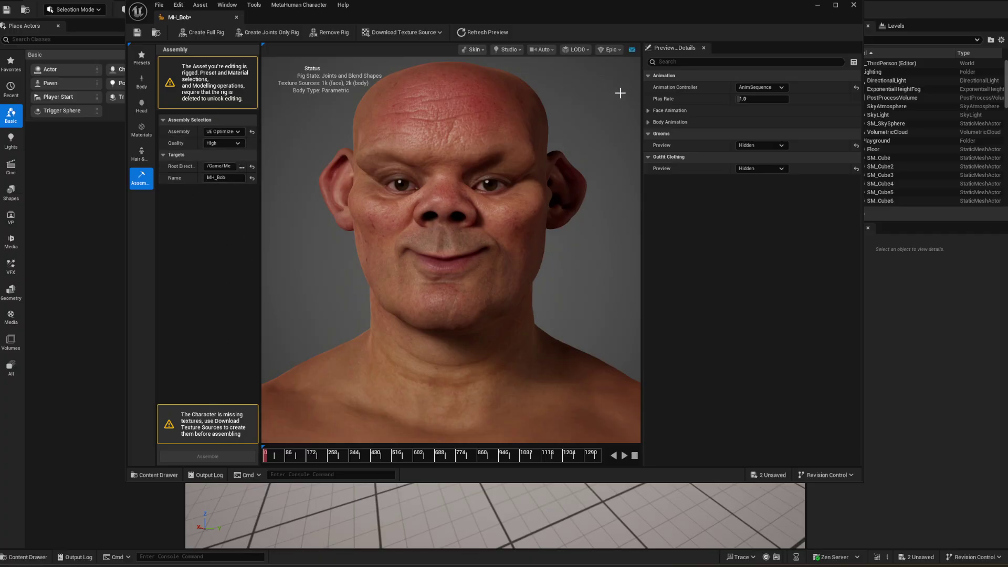
- Make the grooms visible in the preview, and switch the outfit clothing preview to Visible and back to Hidden
click(769, 146)
click(747, 154)
click(756, 170)
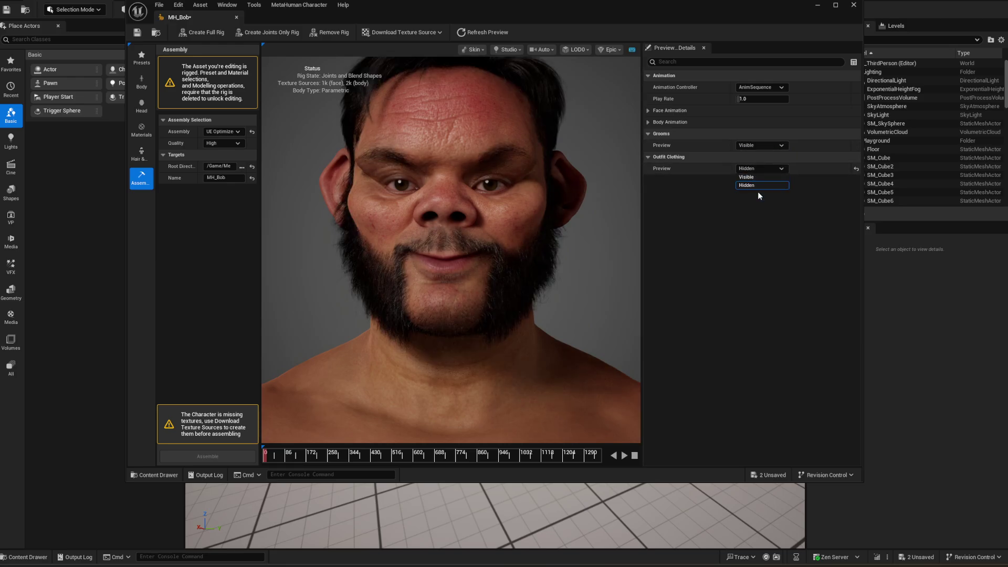
click(750, 177)
click(761, 169)
click(750, 187)
- Download the 2k resolution textures and assemble the character as UE Optimized with Medium quality under the name MH_Boby
click(400, 33)
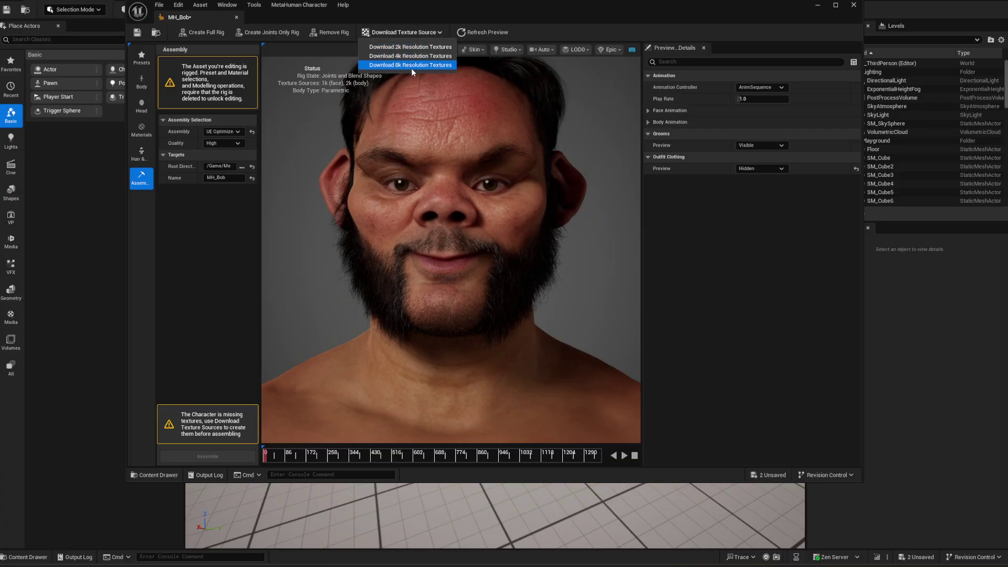
click(411, 46)
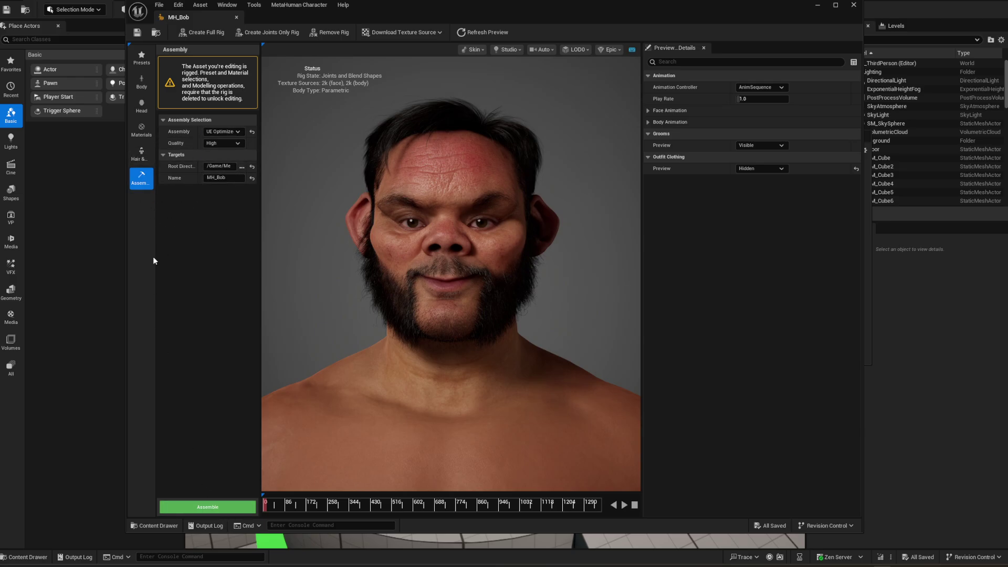
click(149, 149)
click(139, 179)
click(214, 508)
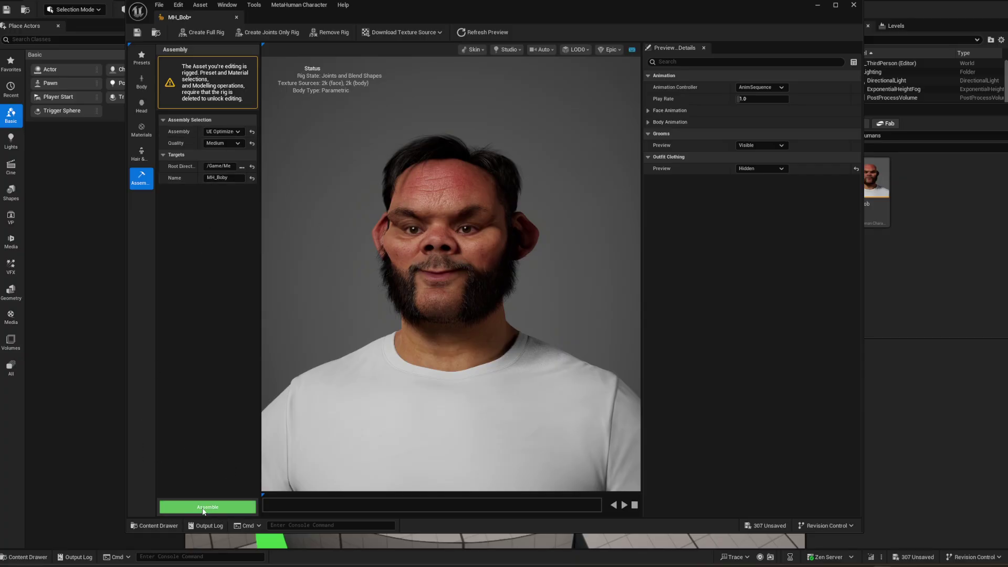
click(224, 178)
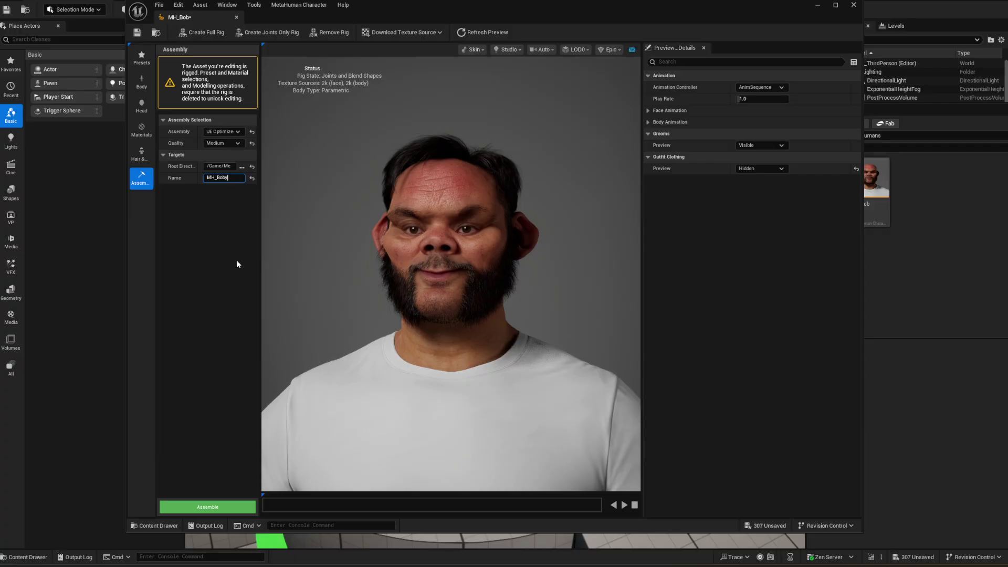
- Return to the level and place the BP_MH_Boby blueprint from the Metahumans/MH_Boby folder beside the round green platform
click(961, 282)
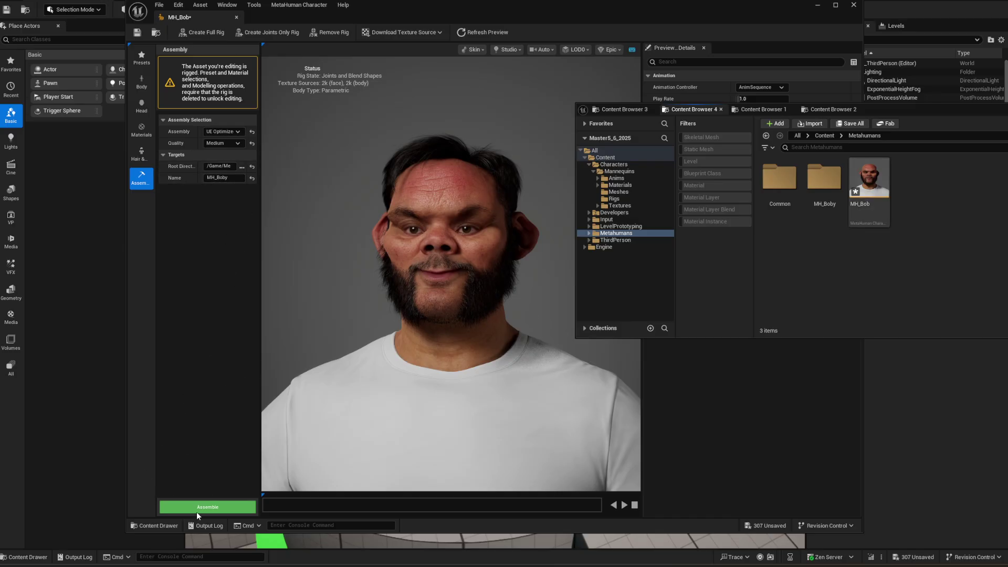
click(818, 5)
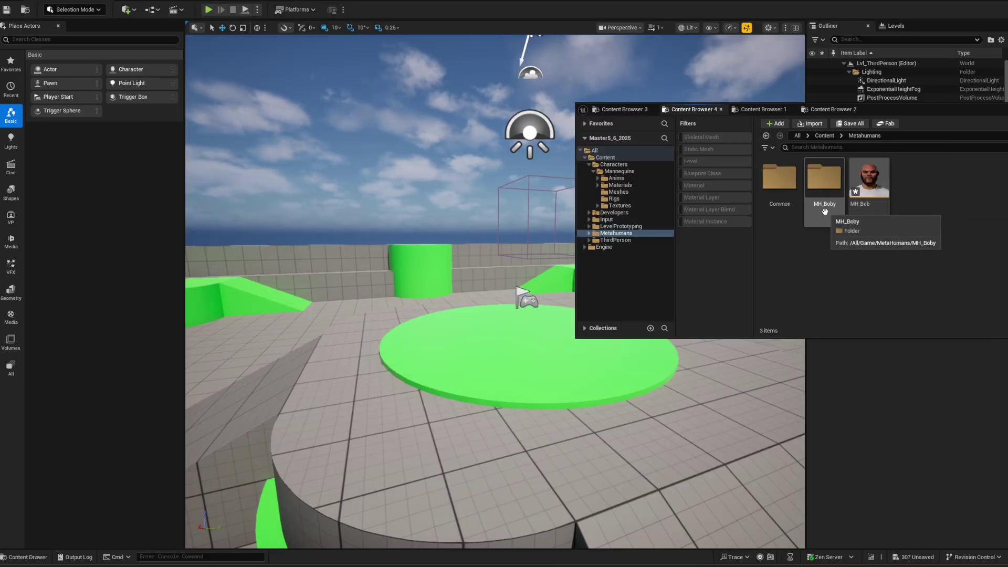
click(824, 135)
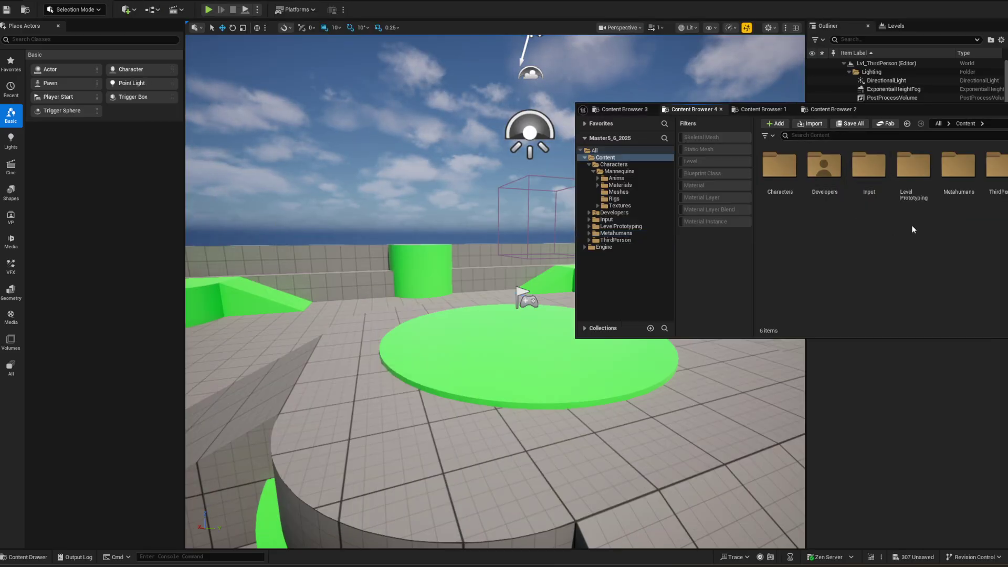
double_click(955, 211)
double_click(818, 181)
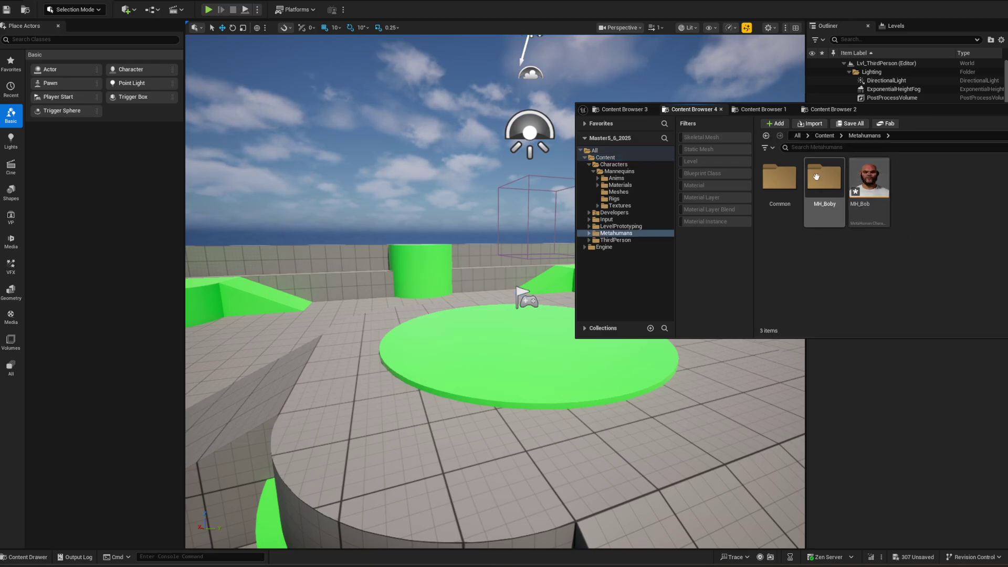
click(958, 184)
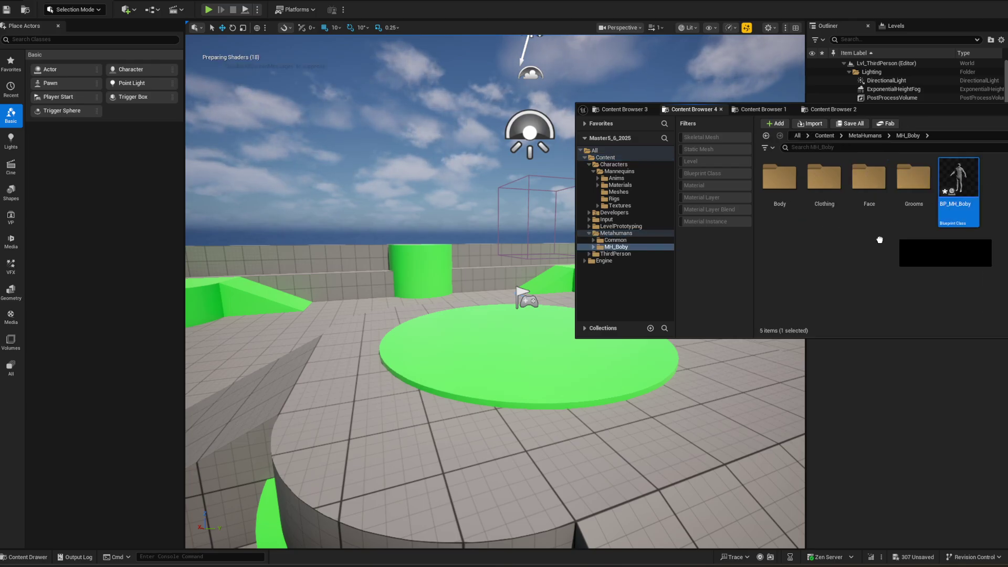
drag(478, 372, 478, 372)
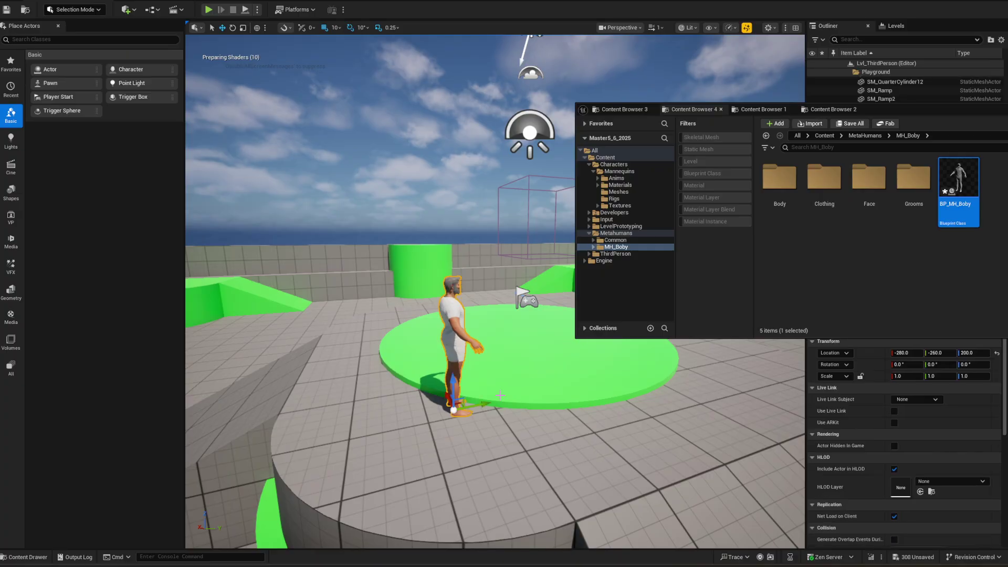
- Examine the placed MetaHuman's face, hair and clothing up close from the front in the level
key(d)
right_drag(526, 377, 512, 356)
key(w)
scroll(526, 378, down, 2)
click(496, 266)
scroll(485, 355, down, 1)
key(w)
scroll(511, 361, down, 4)
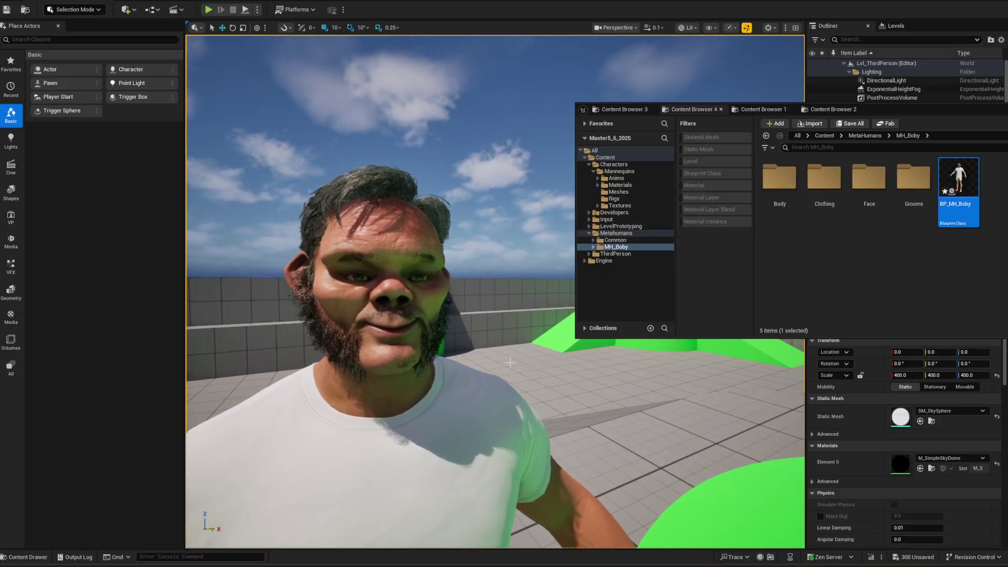